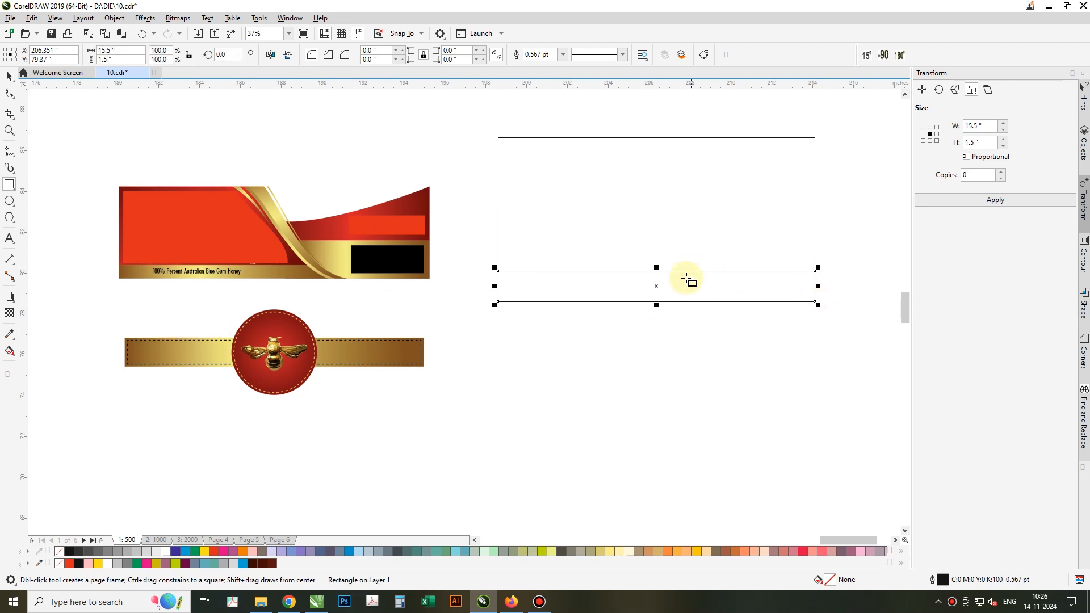
Shorten the bottom strip of the label frame to 1.222 inches high.
{"action": "left_click_drag", "start_coordinate": [655, 267], "coordinate": [656, 273]}
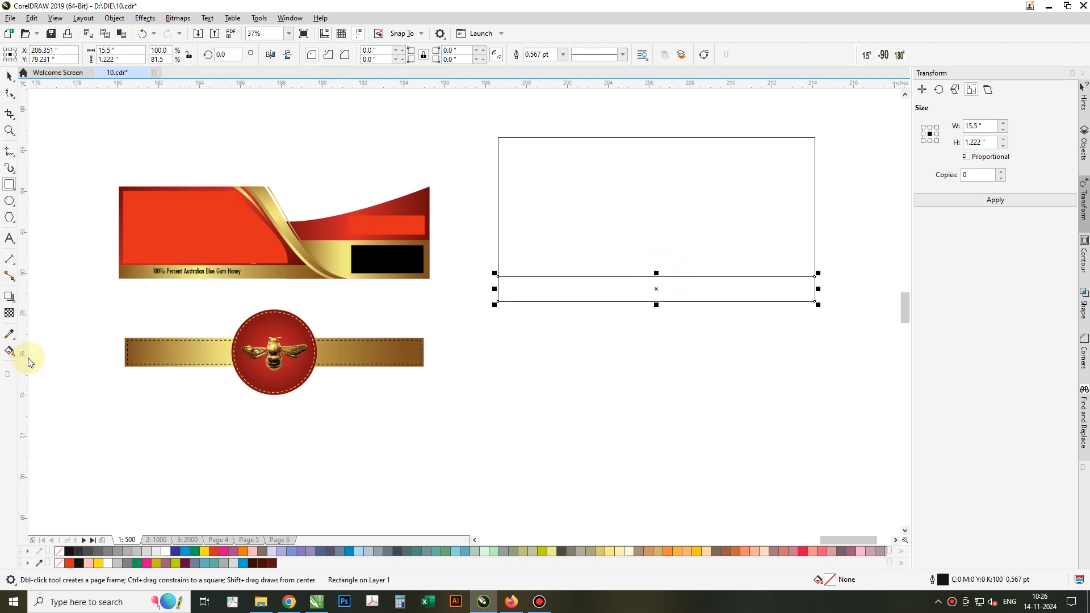
{"action": "left_click", "coordinate": [10, 352]}
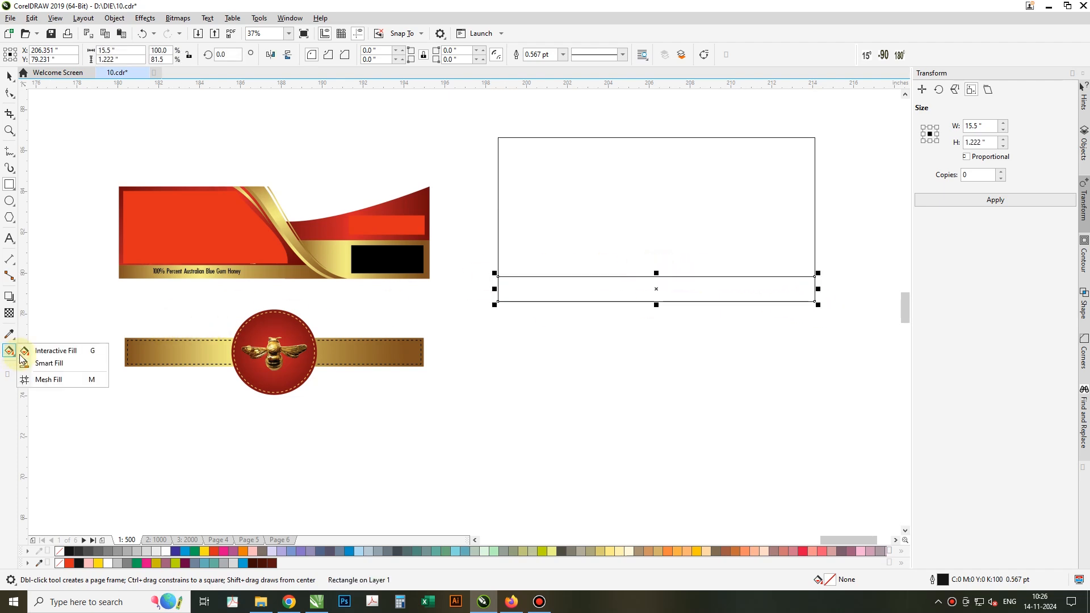
{"action": "left_click", "coordinate": [56, 350]}
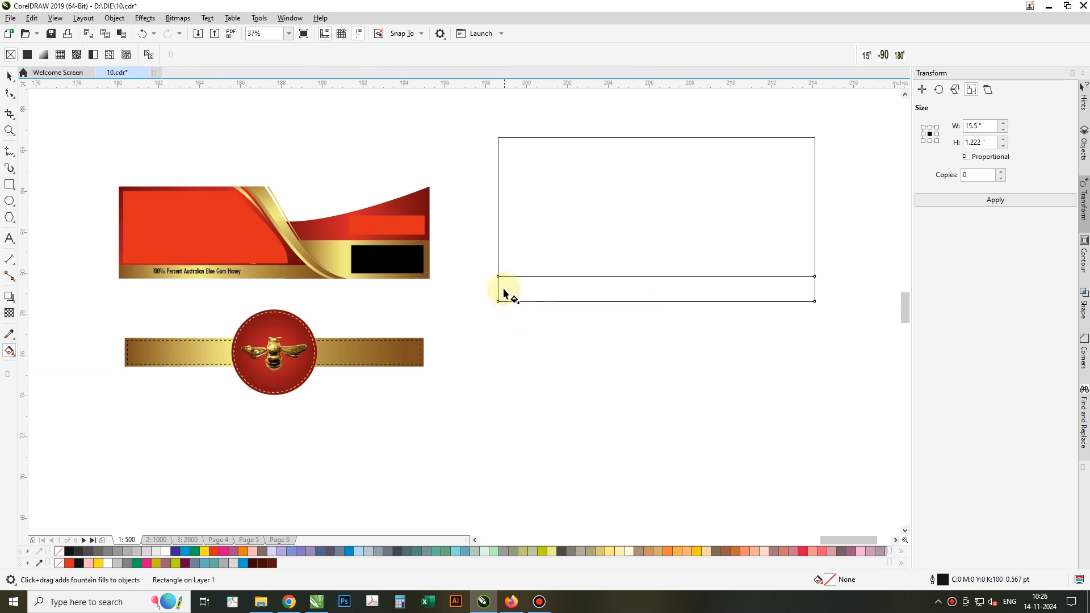
Lay a left-to-right fountain fill with a middle stop across the strip, sampling dark gold-brown for the start.
{"action": "left_click_drag", "start_coordinate": [496, 288], "coordinate": [815, 288]}
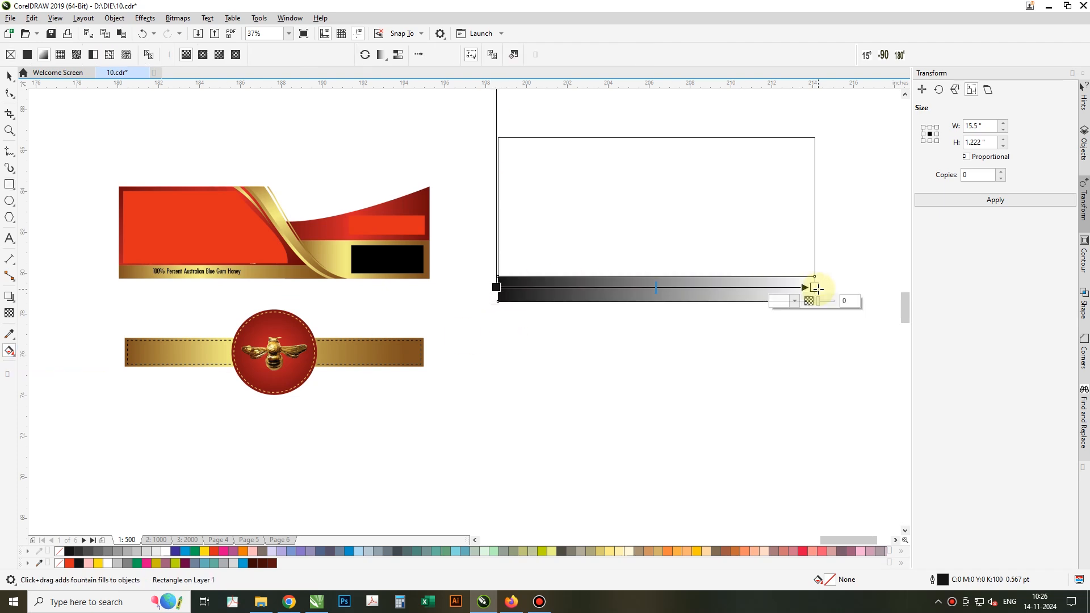
{"action": "double_click", "coordinate": [663, 288]}
{"action": "left_click_drag", "start_coordinate": [663, 288], "coordinate": [656, 288]}
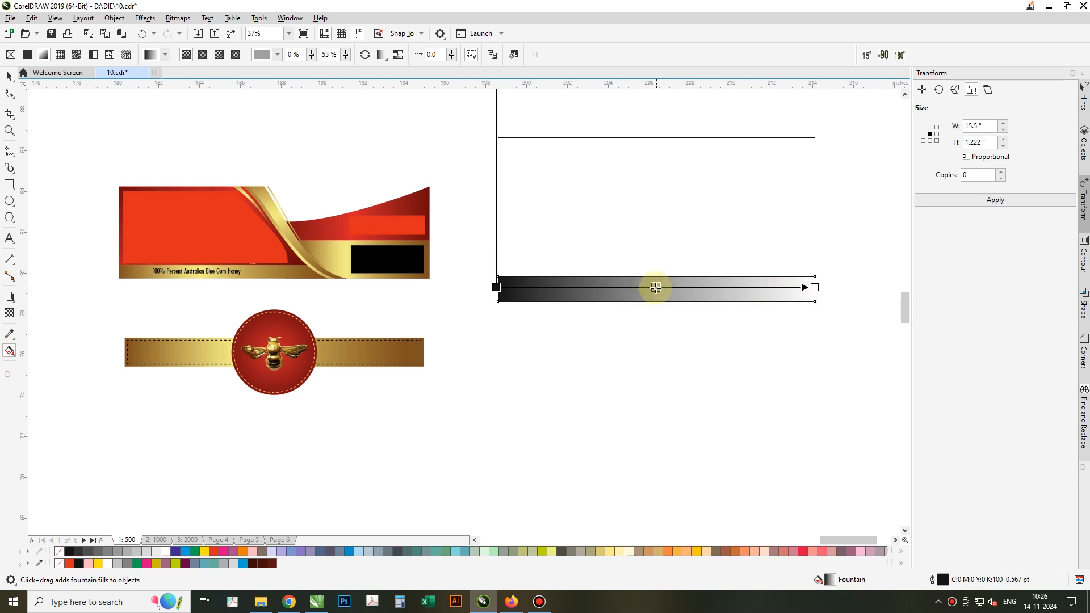
{"action": "left_click", "coordinate": [496, 288]}
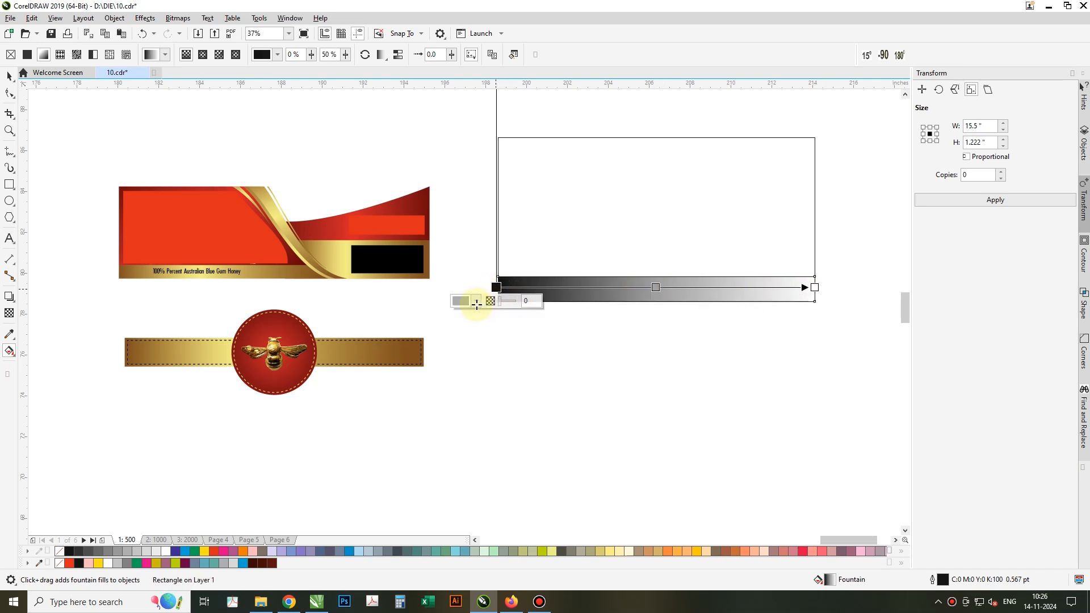
{"action": "left_click", "coordinate": [476, 302]}
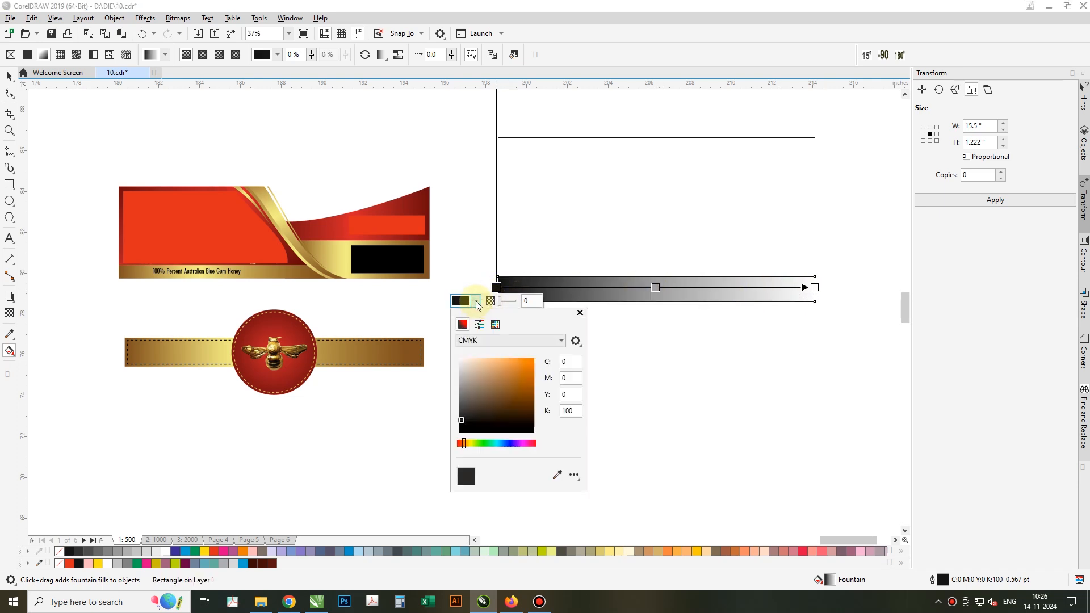
{"action": "left_click", "coordinate": [557, 475]}
{"action": "left_click", "coordinate": [121, 272]}
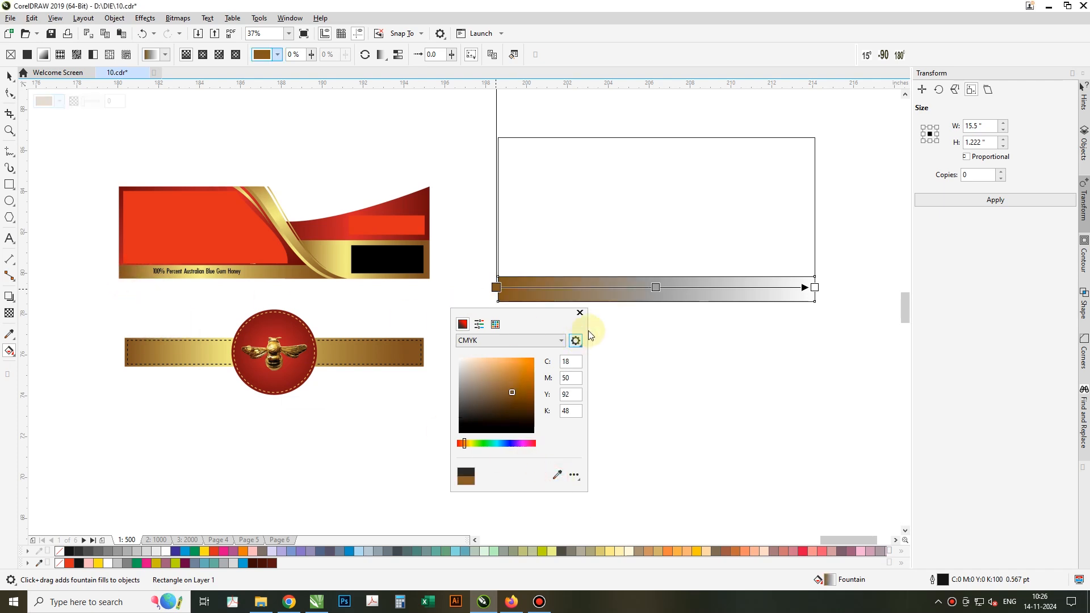
{"action": "left_click", "coordinate": [814, 287]}
Sample dark brown for the end stop and light gold for the middle, and remove the outline.
{"action": "left_click", "coordinate": [815, 287]}
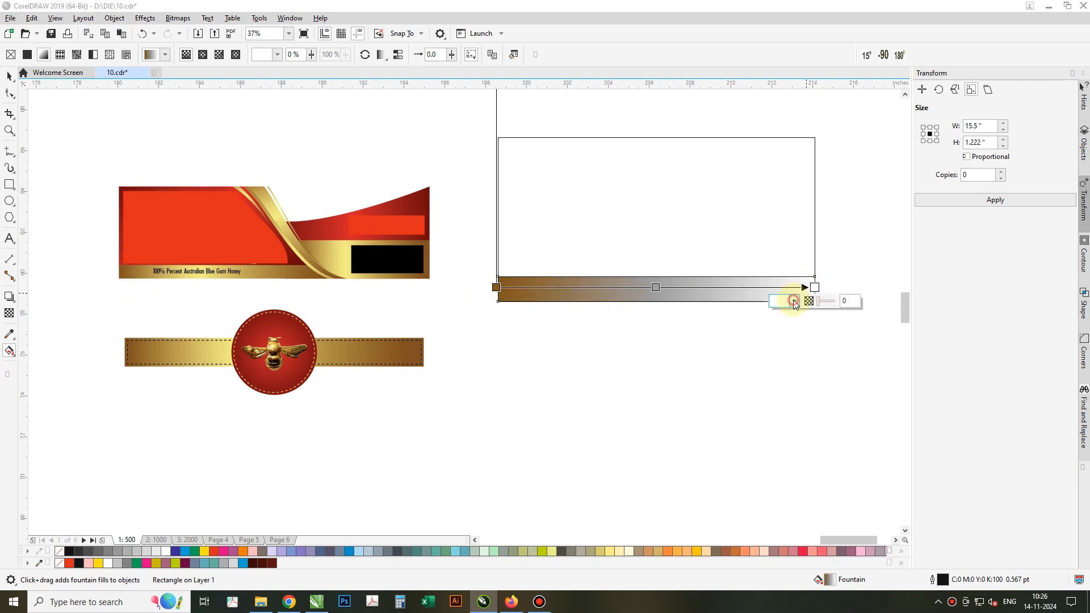
{"action": "left_click", "coordinate": [794, 303]}
{"action": "left_click", "coordinate": [876, 476]}
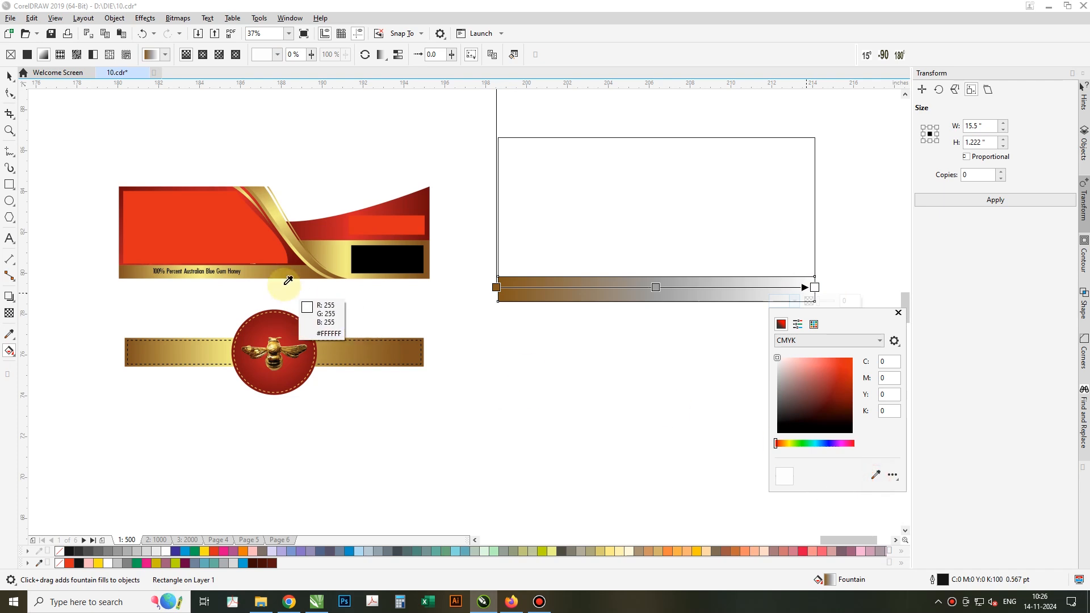
{"action": "left_click", "coordinate": [312, 277]}
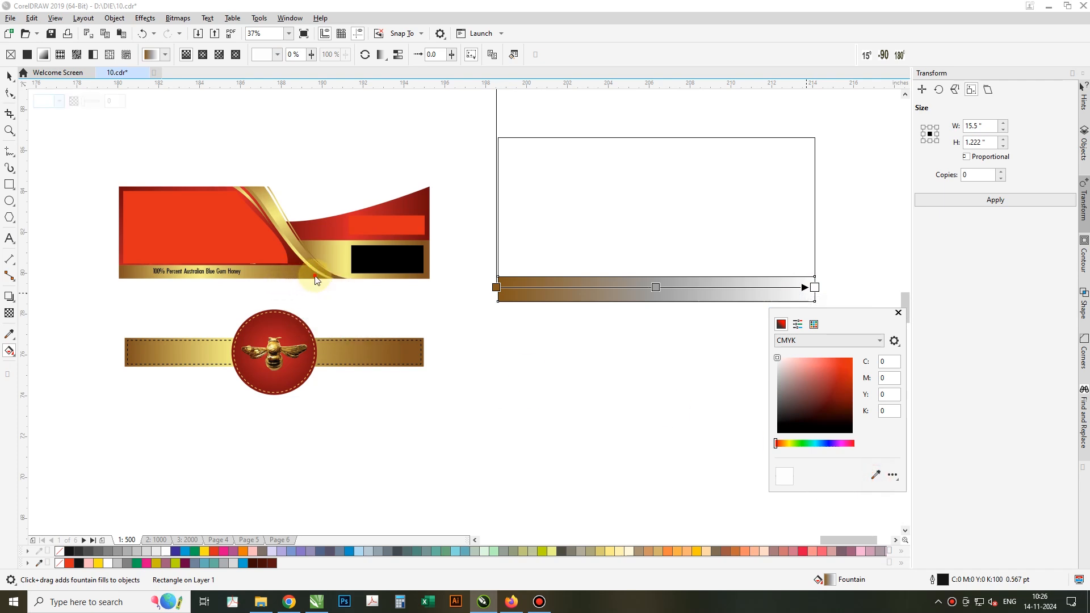
{"action": "left_click", "coordinate": [655, 287]}
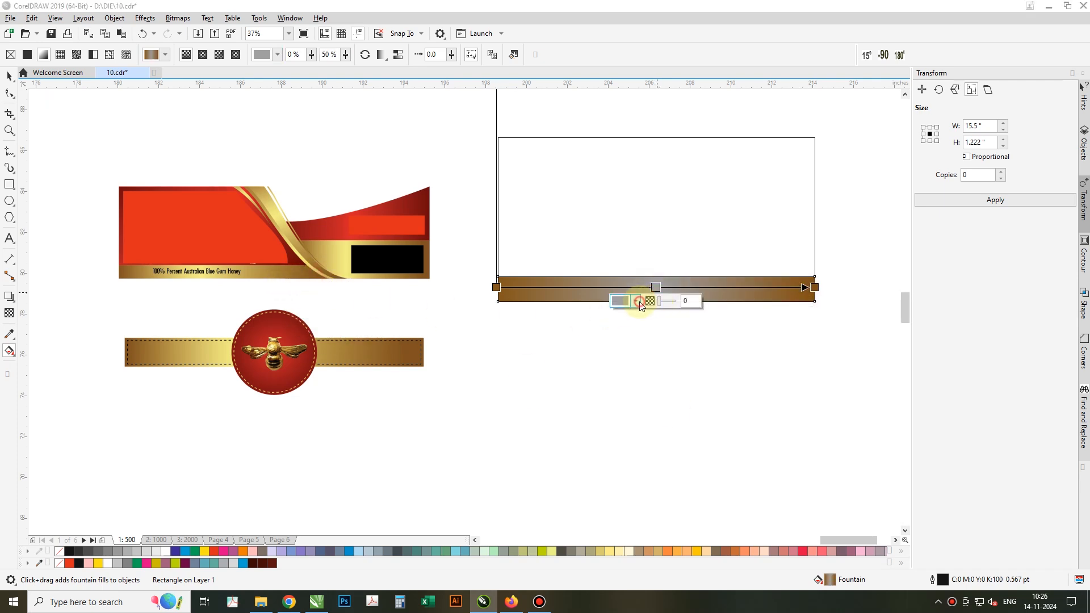
{"action": "left_click", "coordinate": [635, 301]}
{"action": "left_click", "coordinate": [716, 475]}
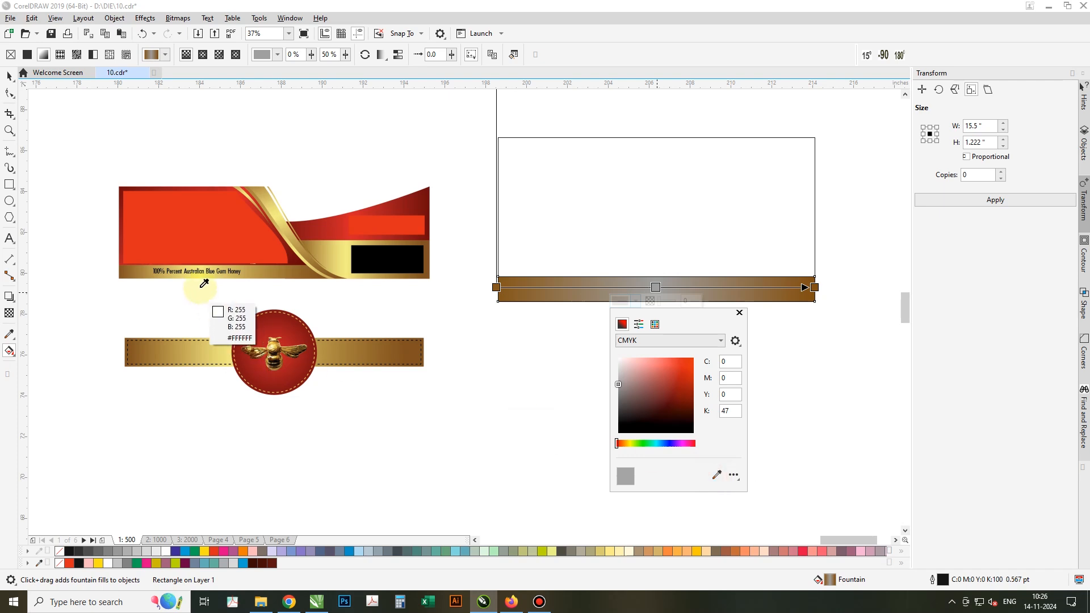
{"action": "left_click", "coordinate": [204, 276]}
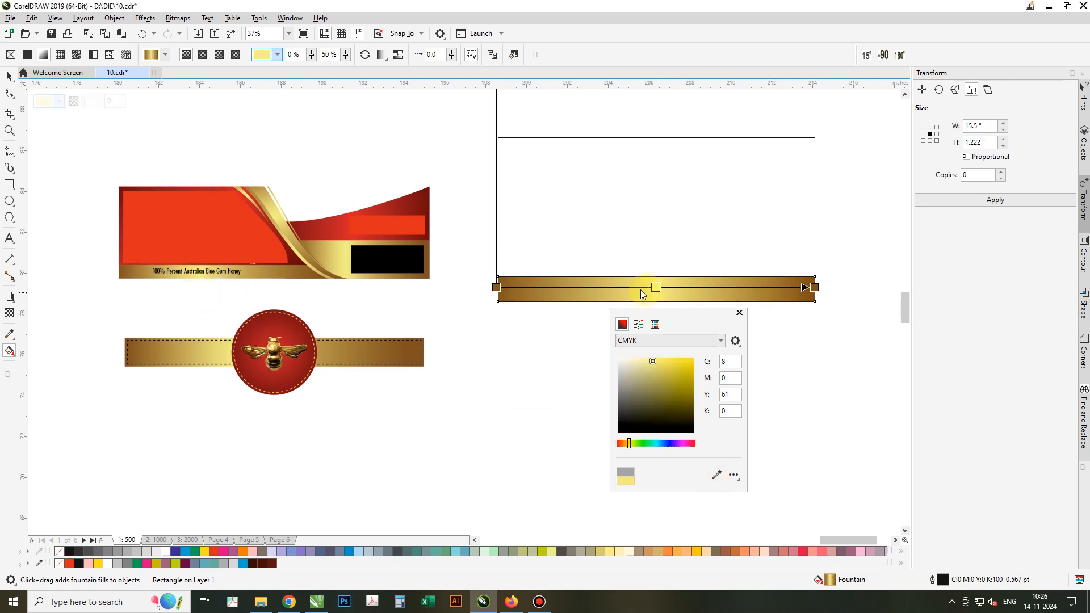
{"action": "left_click", "coordinate": [9, 77]}
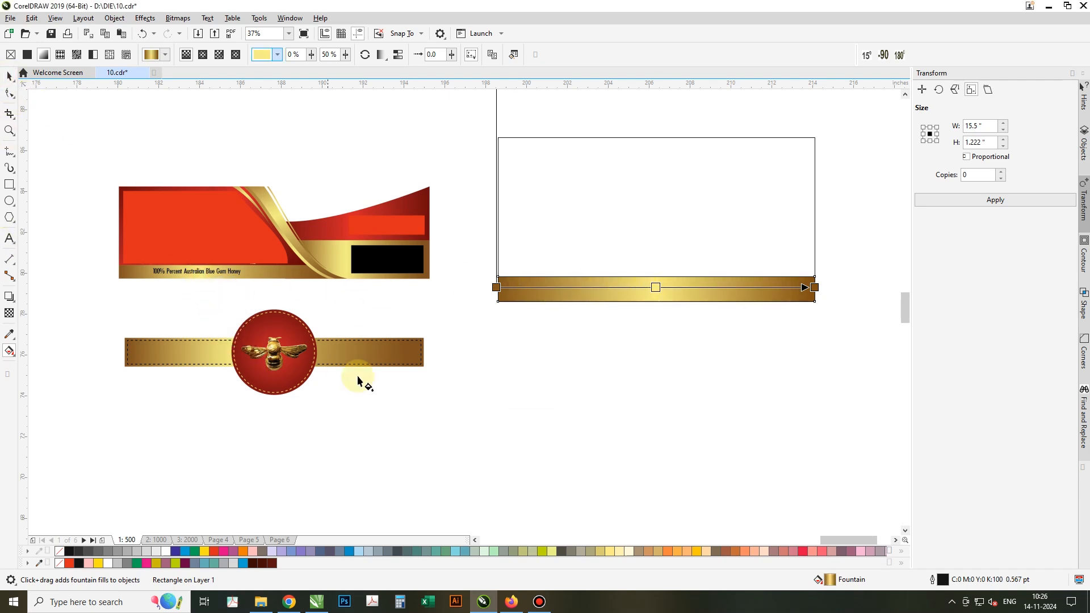
{"action": "right_click", "coordinate": [59, 552]}
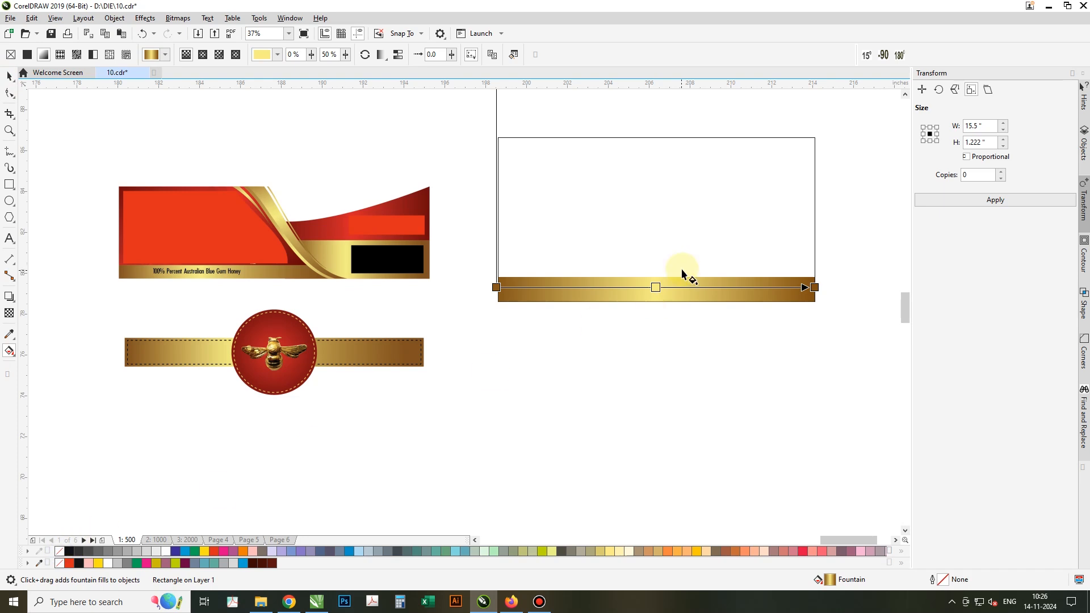
{"action": "key", "text": "space"}
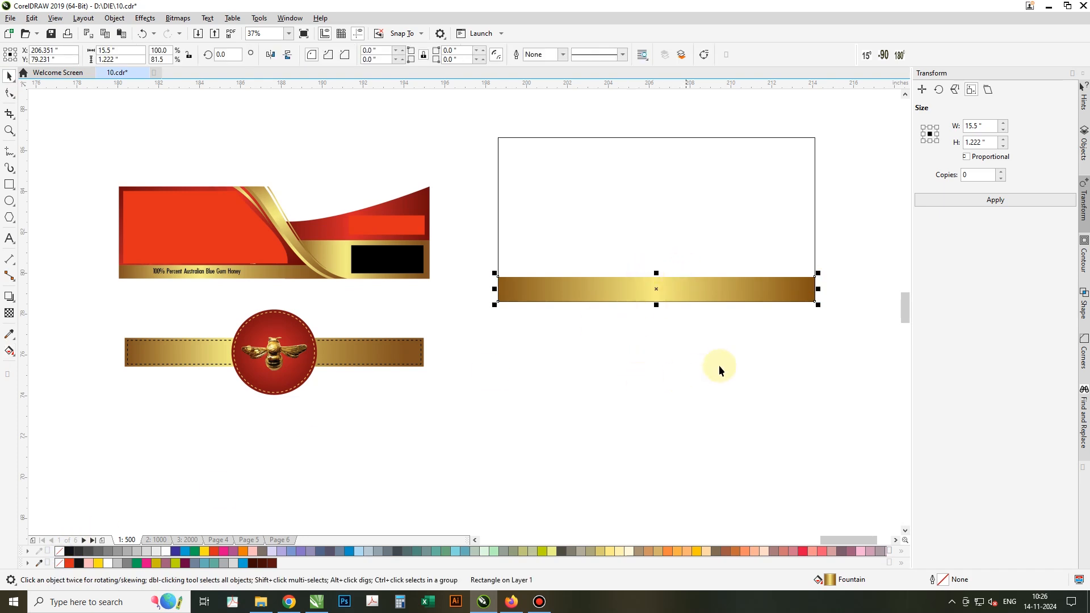
Draw a rectangle over the frame's lower part, just above the gold strip.
{"action": "left_click", "coordinate": [301, 212]}
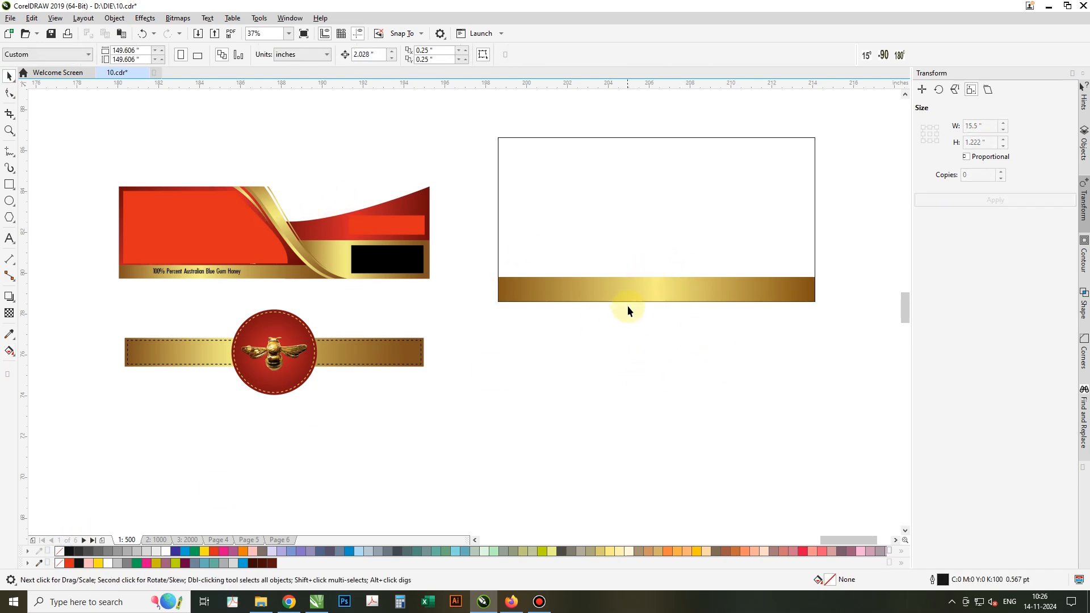
{"action": "left_click", "coordinate": [567, 293]}
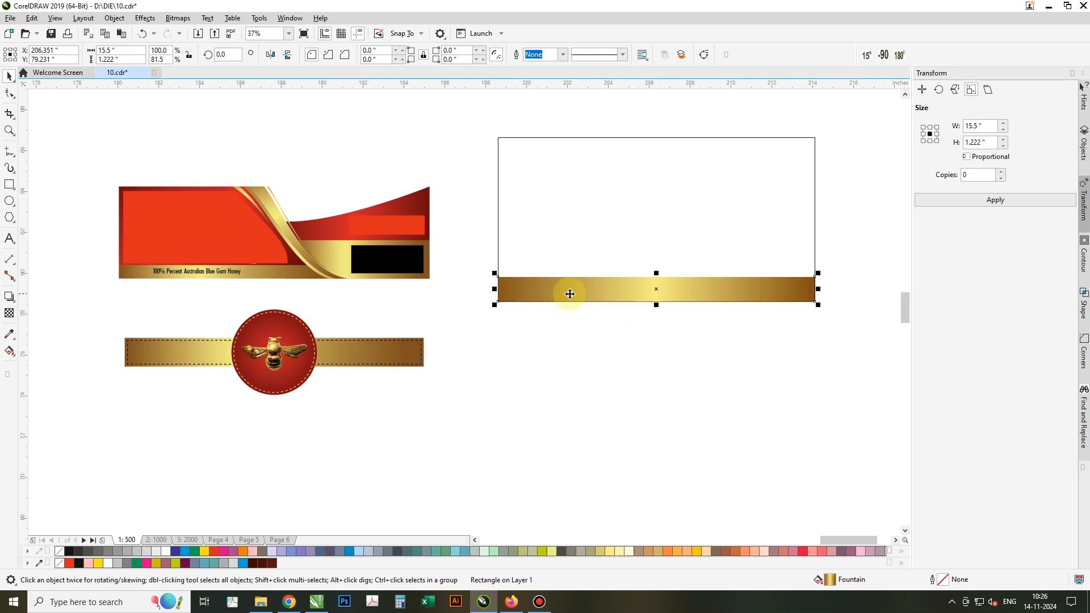
{"action": "left_click", "coordinate": [8, 185]}
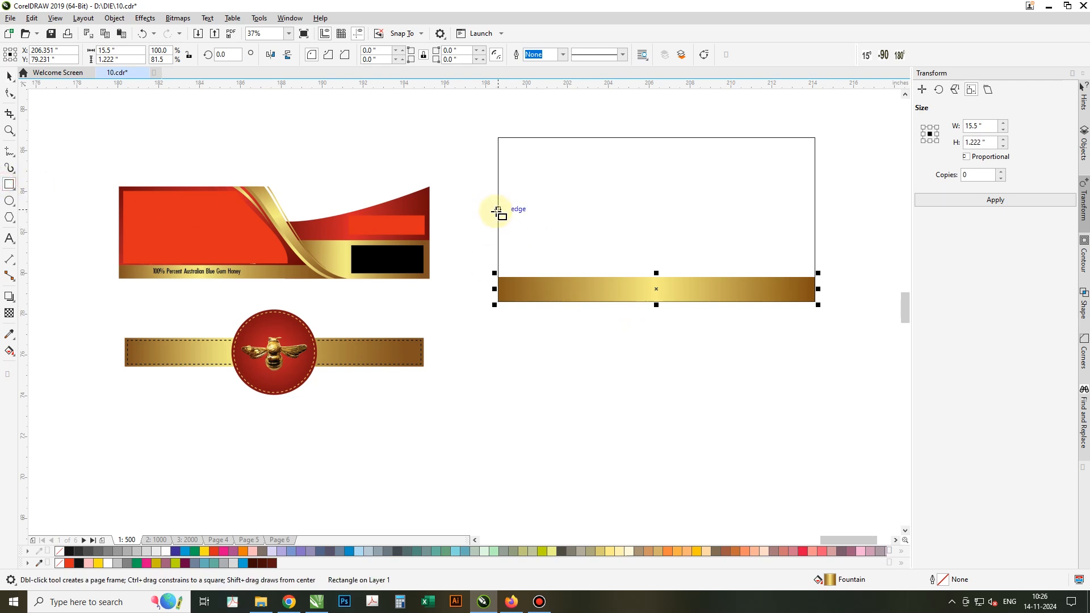
{"action": "mouse_move", "coordinate": [498, 220]}
{"action": "left_mouse_down"}
{"action": "mouse_move", "coordinate": [729, 291]}
{"action": "mouse_move", "coordinate": [823, 301]}
{"action": "mouse_move", "coordinate": [805, 297]}
{"action": "left_mouse_up"}
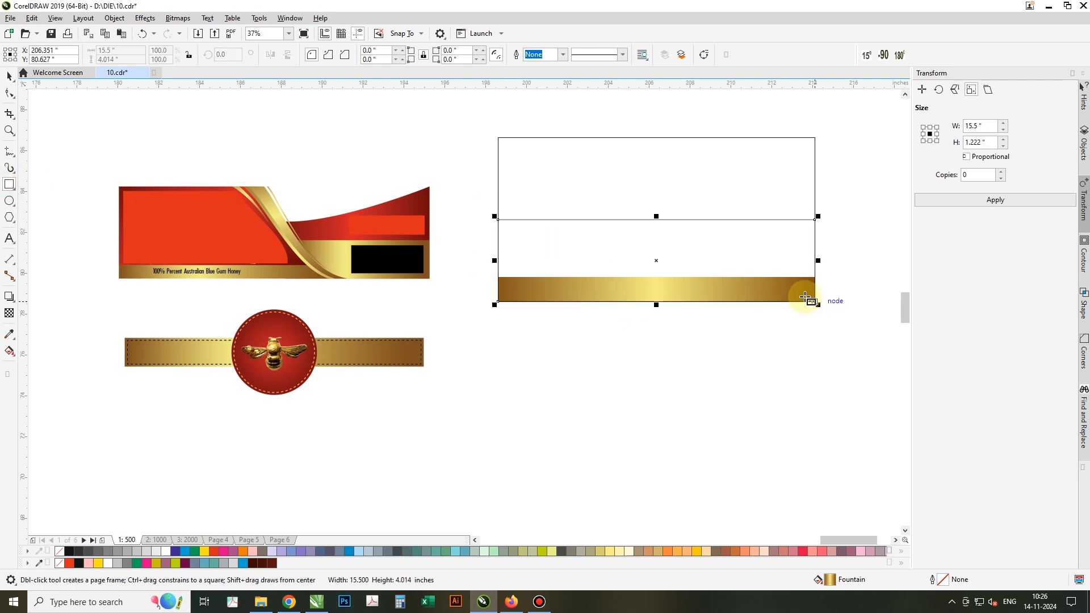
{"action": "key", "text": "space"}
{"action": "key", "text": "Escape"}
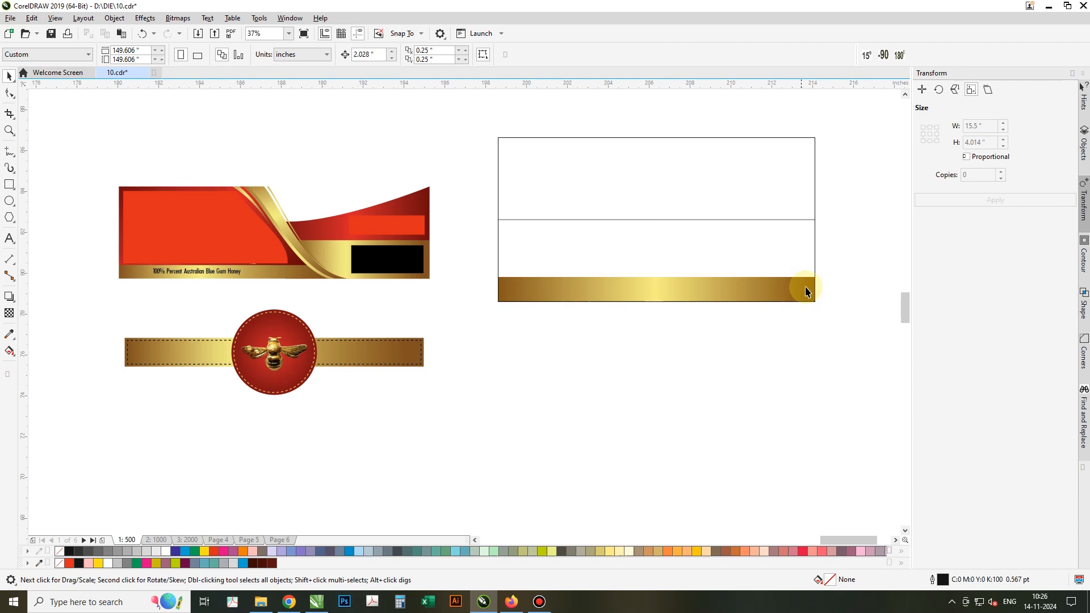
{"action": "left_click", "coordinate": [673, 300]}
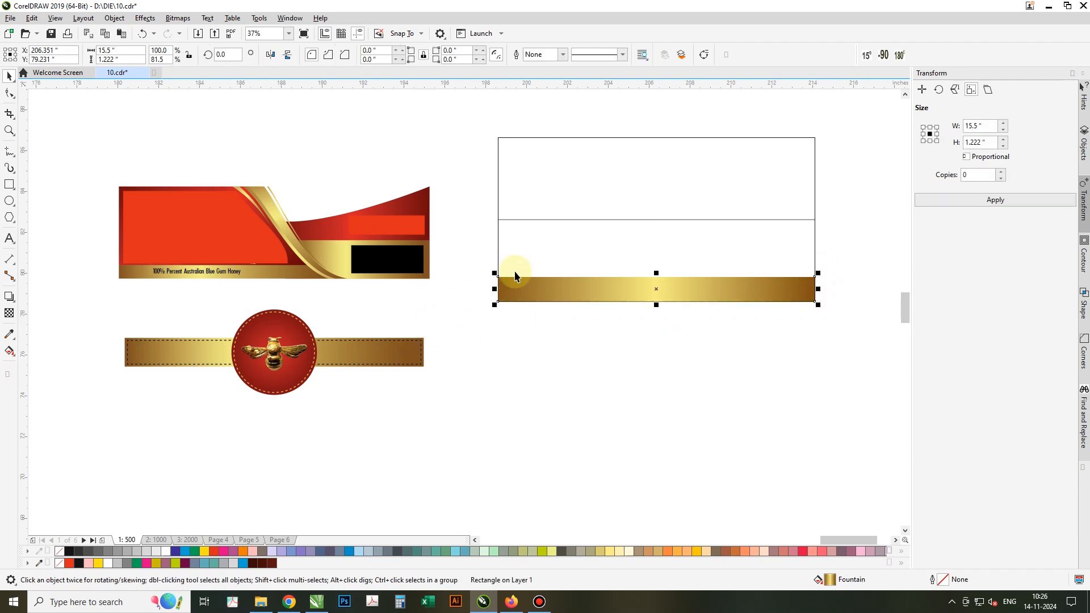
{"action": "left_click", "coordinate": [529, 239]}
Convert the rectangle to curves and bend its top edge into a wave that dips mid-card and rises at the right.
{"action": "key", "text": "ctrl+q"}
{"action": "key", "text": "F10"}
{"action": "left_click", "coordinate": [529, 240]}
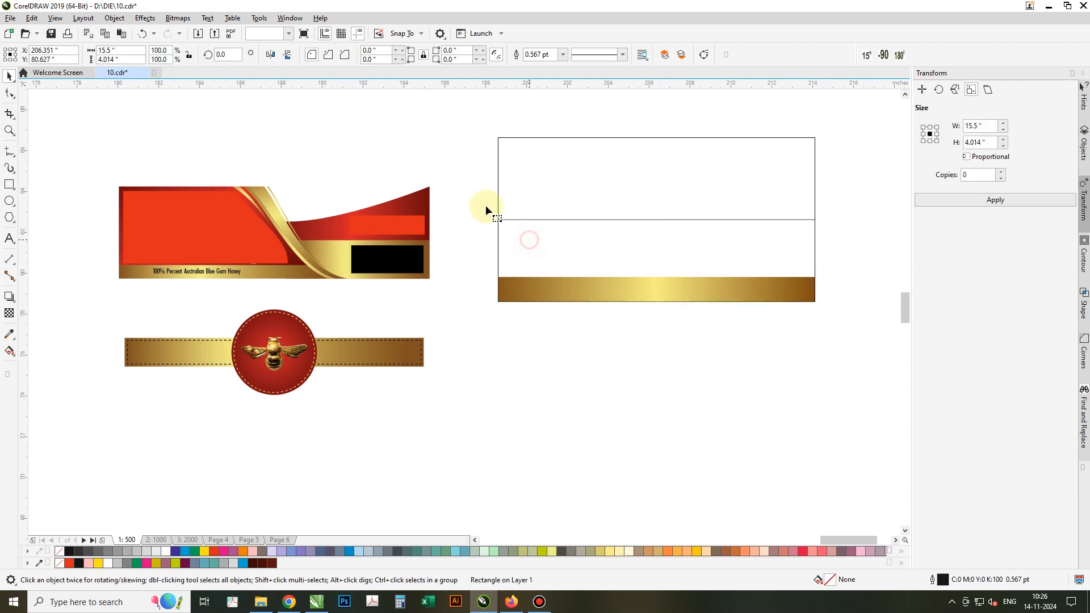
{"action": "left_click_drag", "start_coordinate": [473, 195], "coordinate": [656, 227]}
{"action": "left_click_drag", "start_coordinate": [828, 227], "coordinate": [829, 229]}
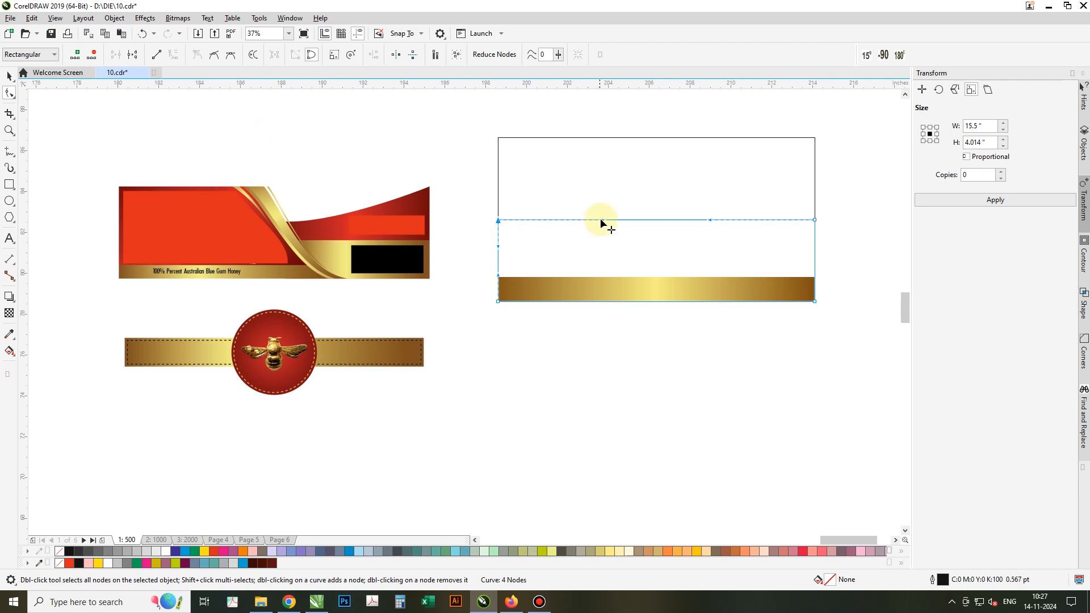
{"action": "left_click_drag", "start_coordinate": [601, 219], "coordinate": [619, 269]}
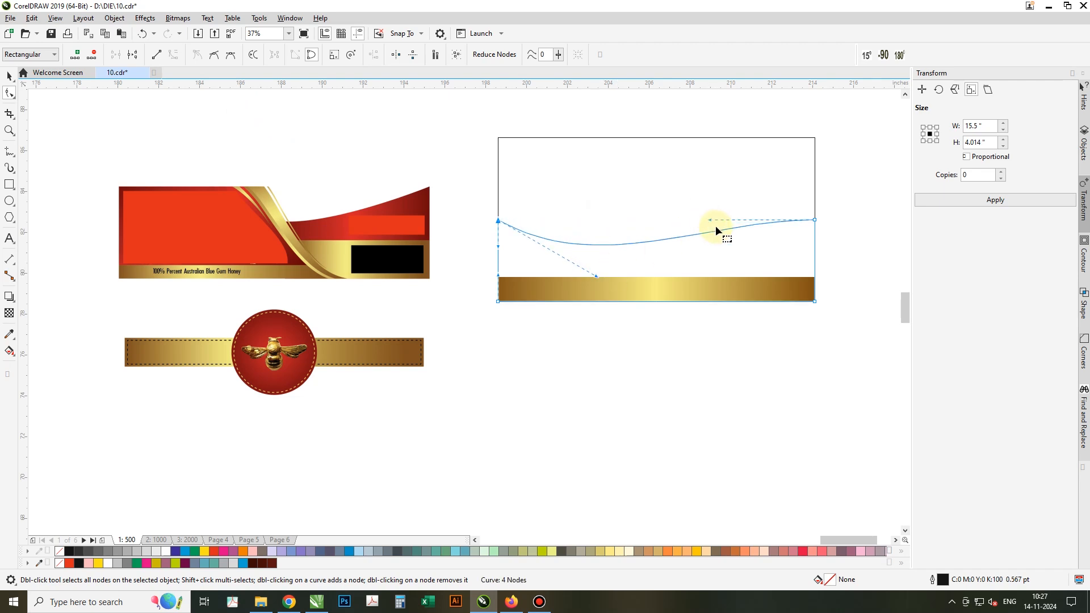
{"action": "left_click_drag", "start_coordinate": [711, 221], "coordinate": [724, 248]}
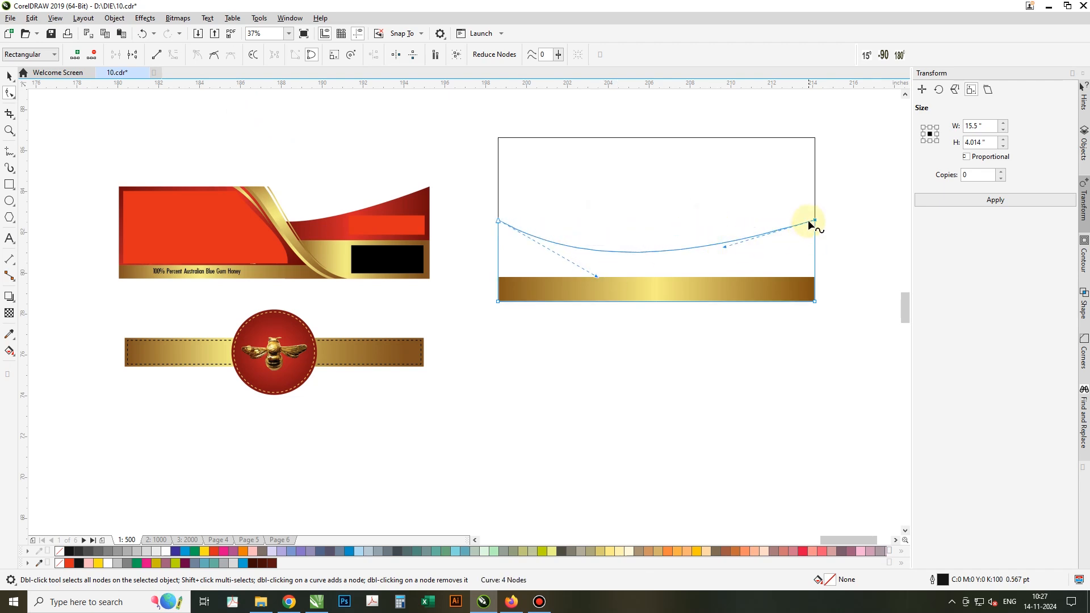
{"action": "left_click_drag", "start_coordinate": [816, 221], "coordinate": [816, 186]}
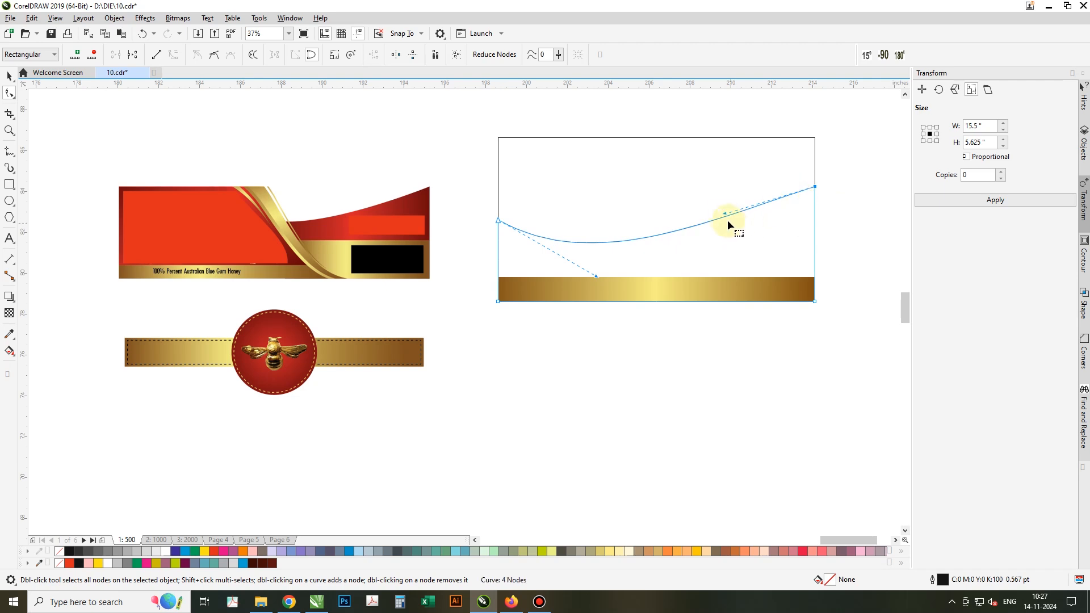
{"action": "left_click_drag", "start_coordinate": [724, 215], "coordinate": [732, 226]}
{"action": "key", "text": "space"}
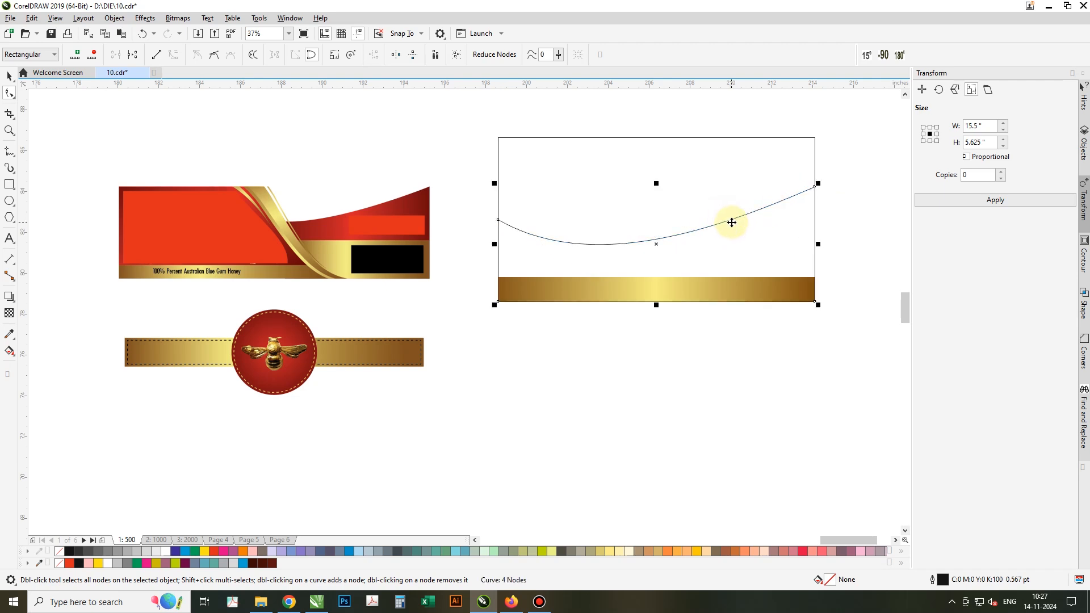
Give the wave a fountain fill of sampled dark red and palette red, reversed so bright red is on the left.
{"action": "left_click", "coordinate": [18, 352]}
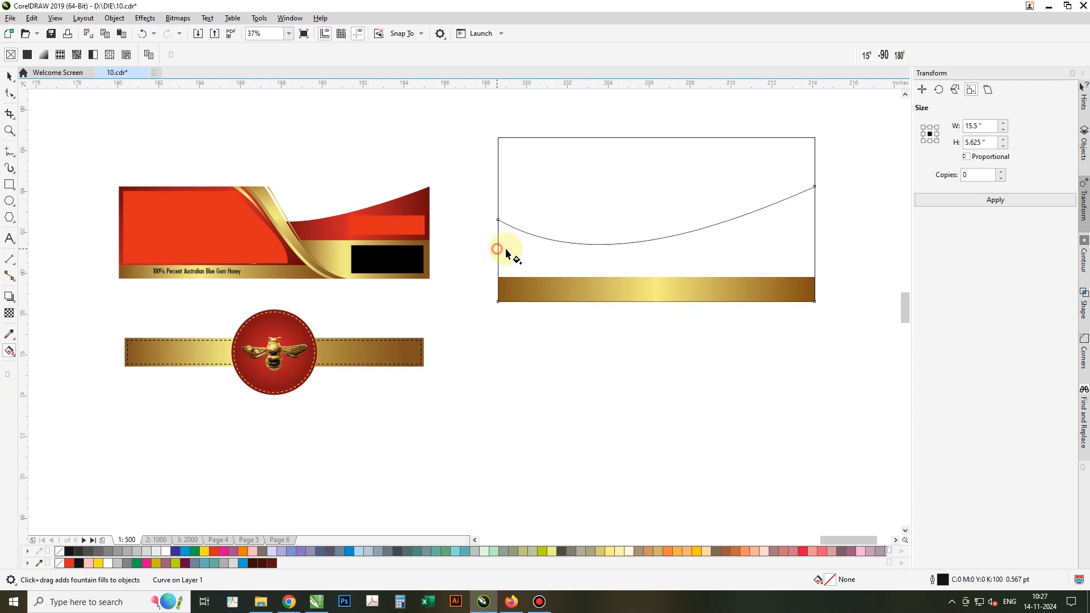
{"action": "left_click_drag", "start_coordinate": [498, 248], "coordinate": [814, 249]}
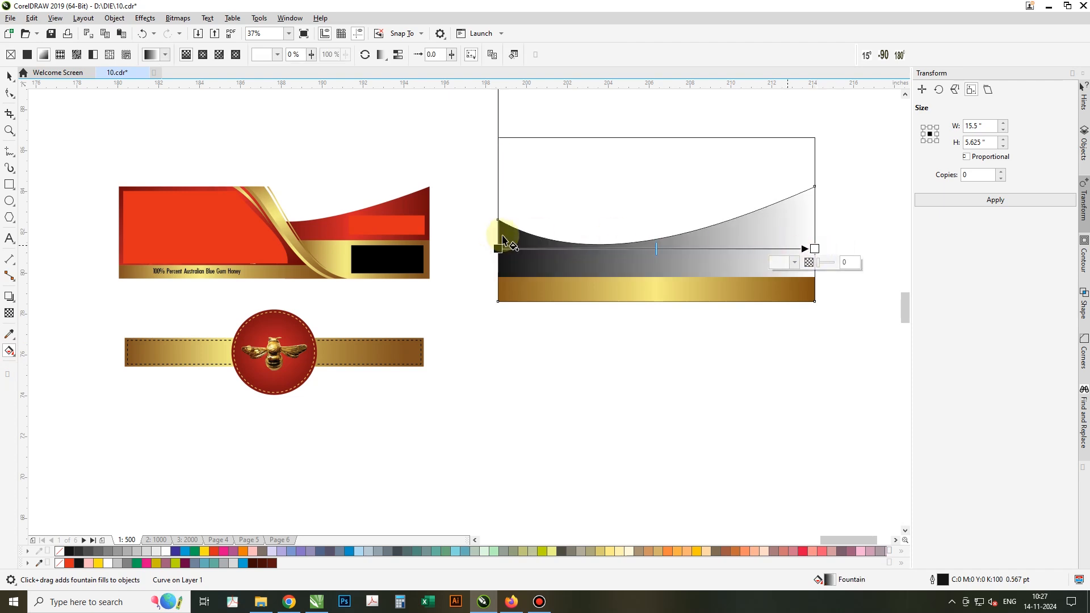
{"action": "left_click", "coordinate": [498, 248]}
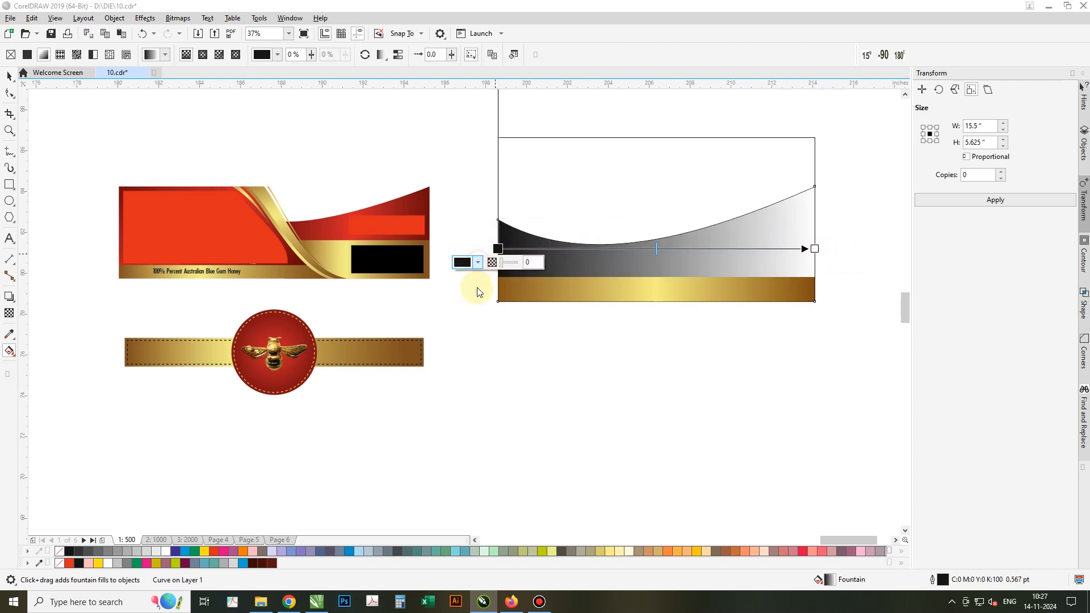
{"action": "left_click", "coordinate": [477, 262]}
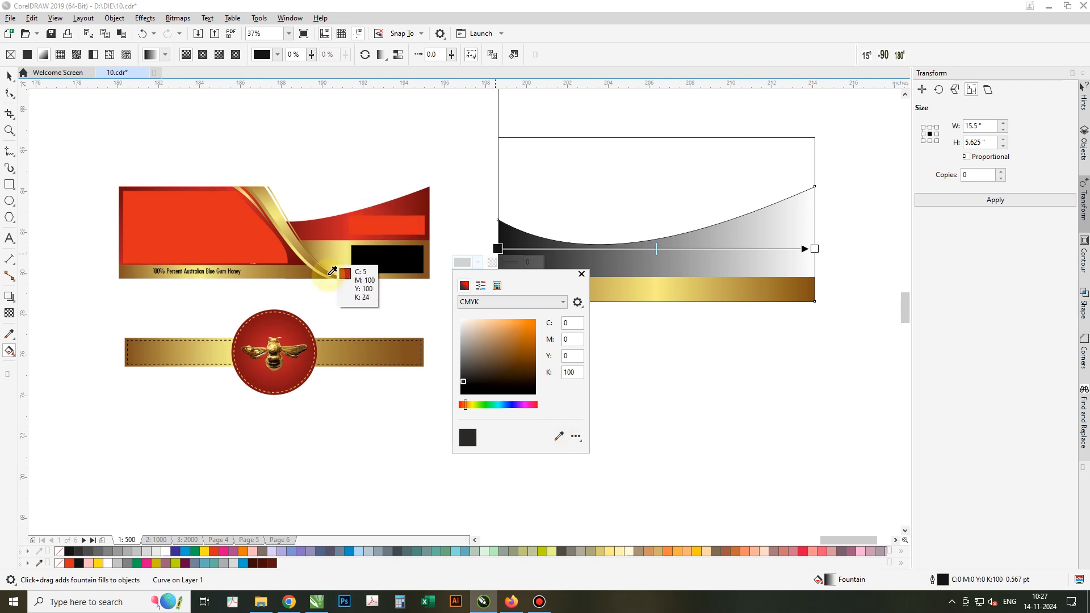
{"action": "left_click", "coordinate": [312, 269]}
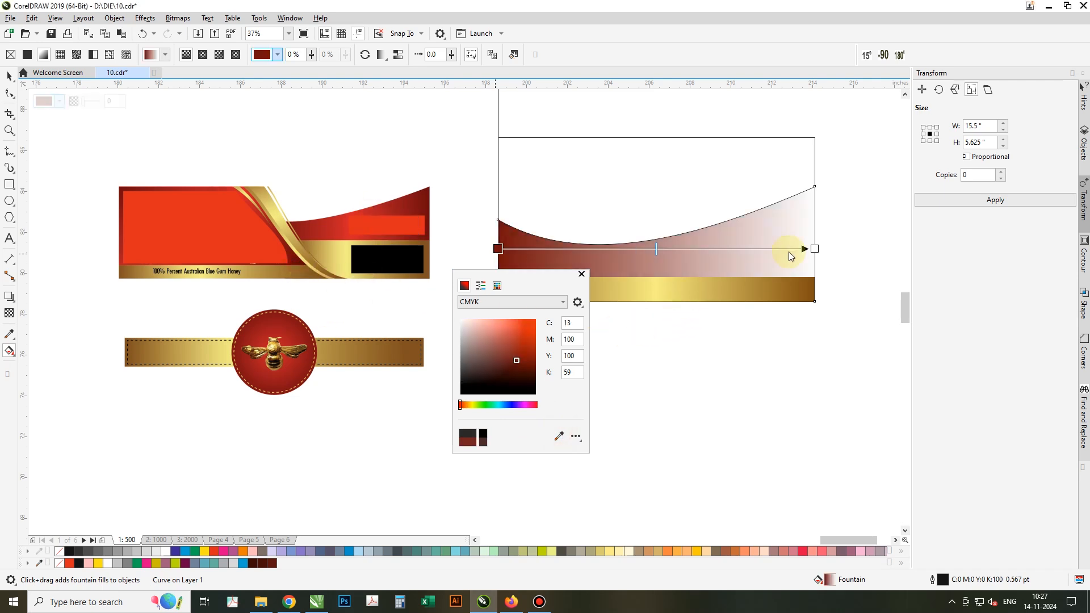
{"action": "left_click", "coordinate": [814, 249]}
{"action": "left_click", "coordinate": [814, 249]}
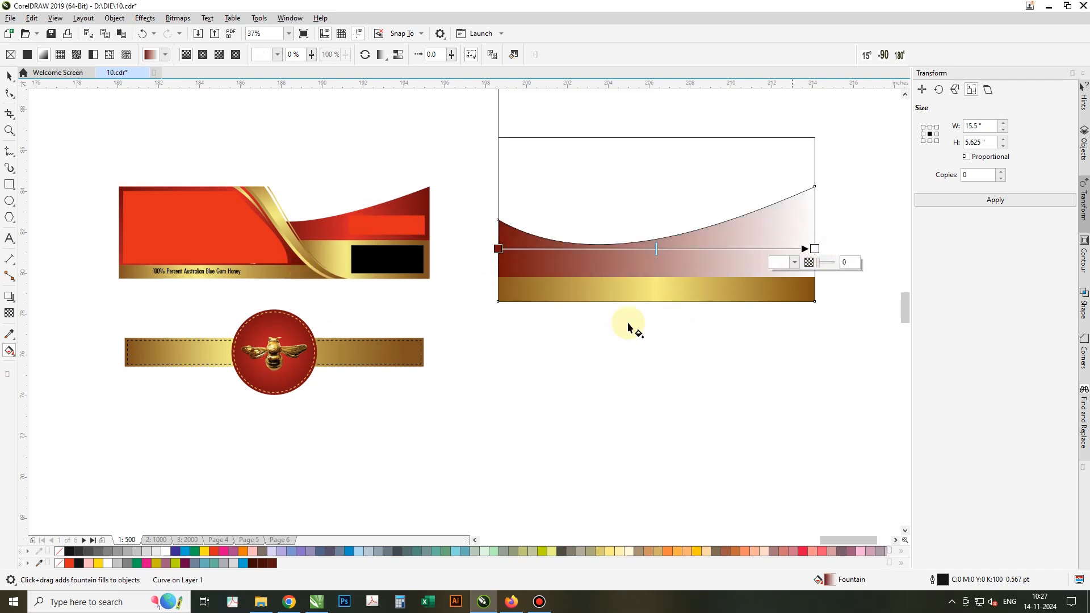
{"action": "left_click", "coordinate": [212, 551]}
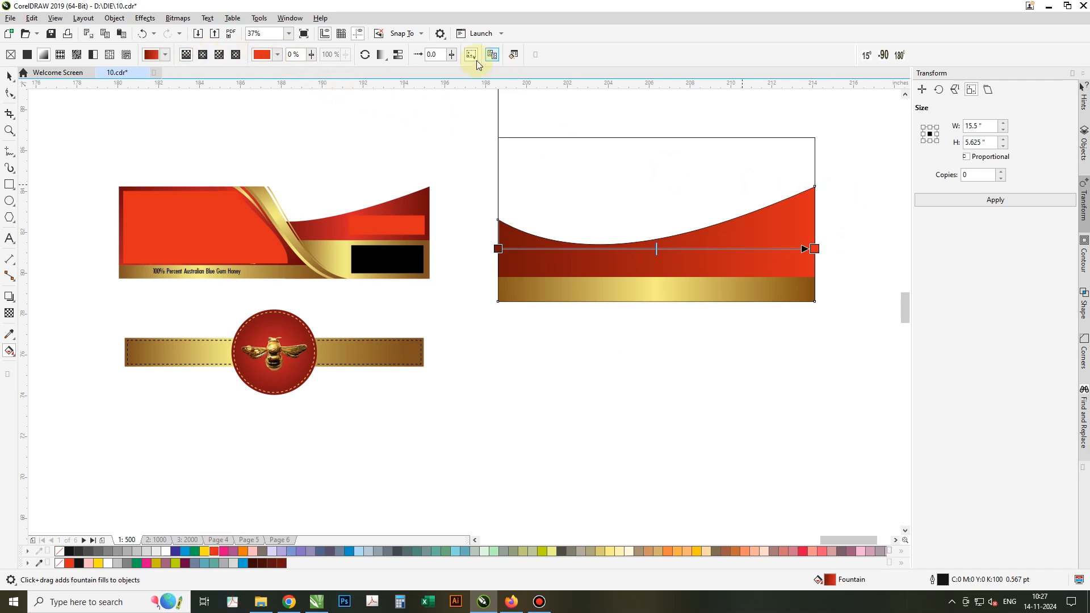
{"action": "left_click", "coordinate": [366, 55]}
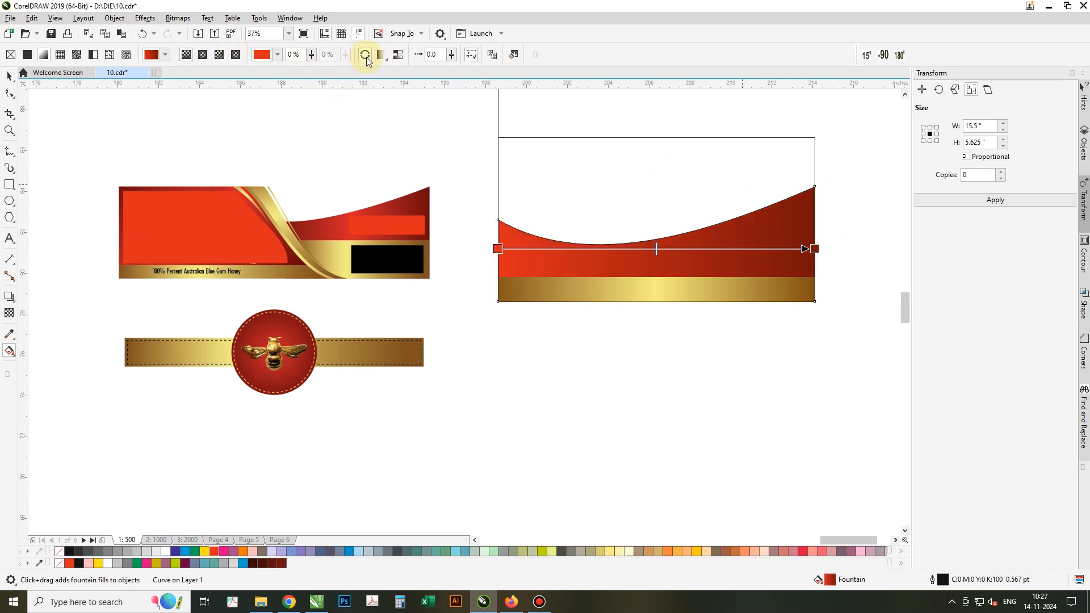
{"action": "left_click", "coordinate": [9, 77]}
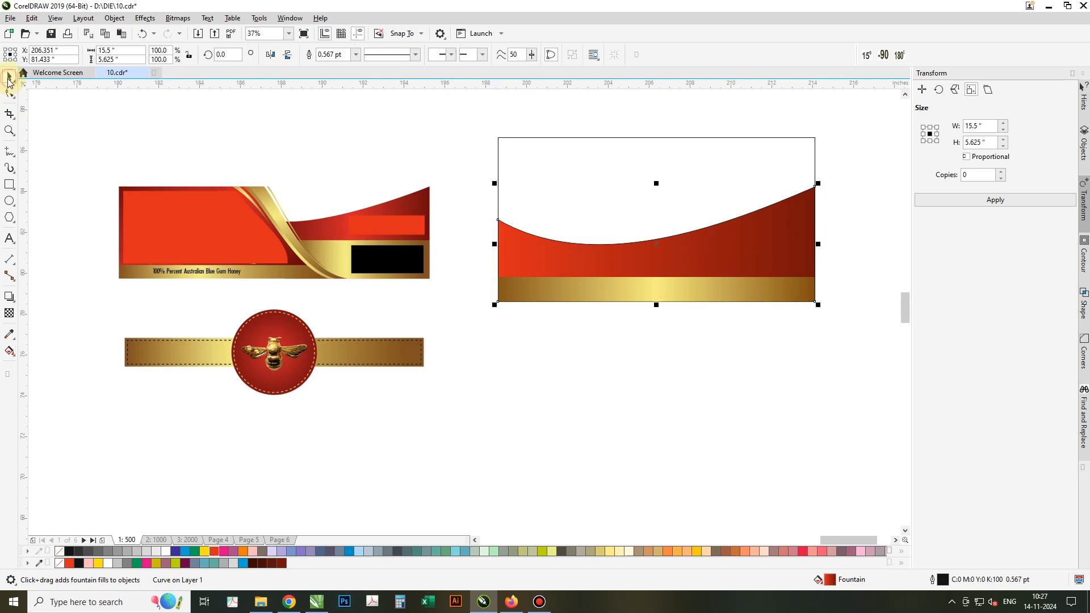
Draw a thin tall rectangle down the card and skew it into a slanted band.
{"action": "left_click_drag", "start_coordinate": [483, 165], "coordinate": [831, 384]}
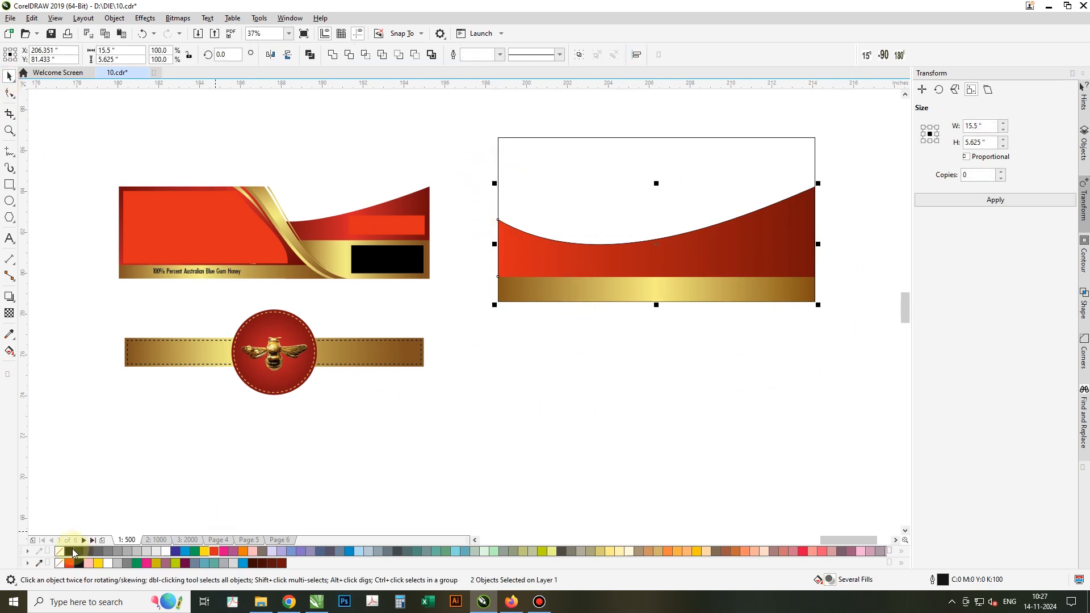
{"action": "left_click", "coordinate": [706, 396]}
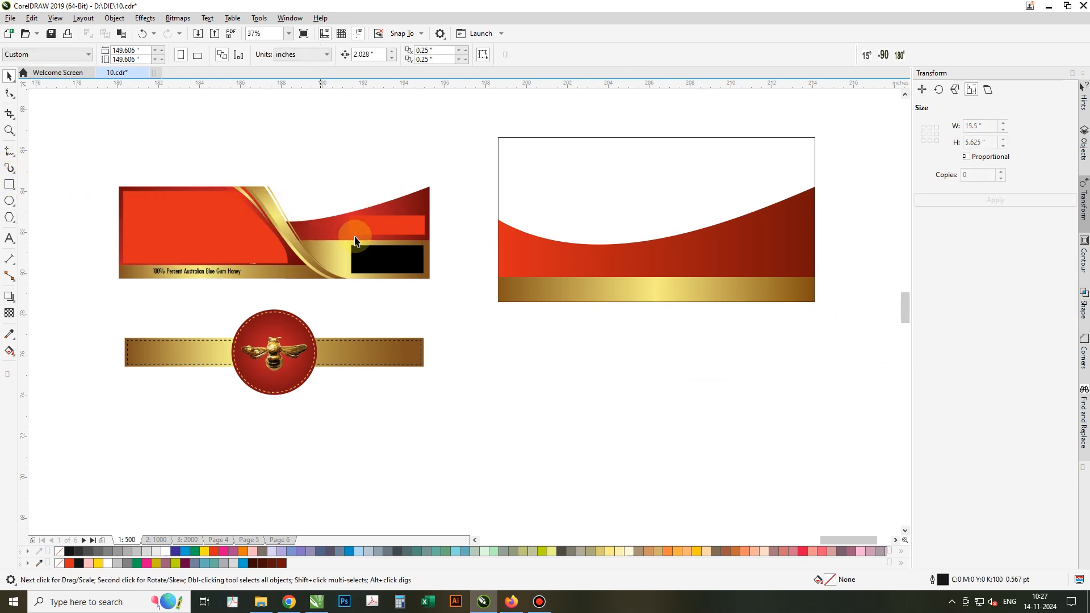
{"action": "left_click", "coordinate": [9, 184]}
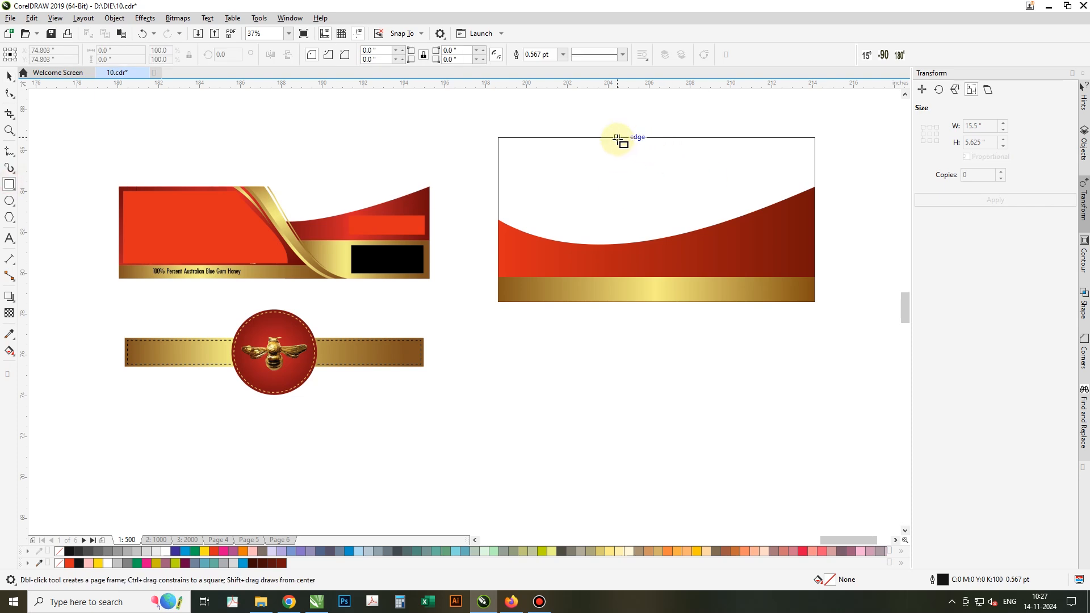
{"action": "left_click_drag", "start_coordinate": [620, 138], "coordinate": [680, 301]}
{"action": "key", "text": "space"}
{"action": "left_click", "coordinate": [621, 304]}
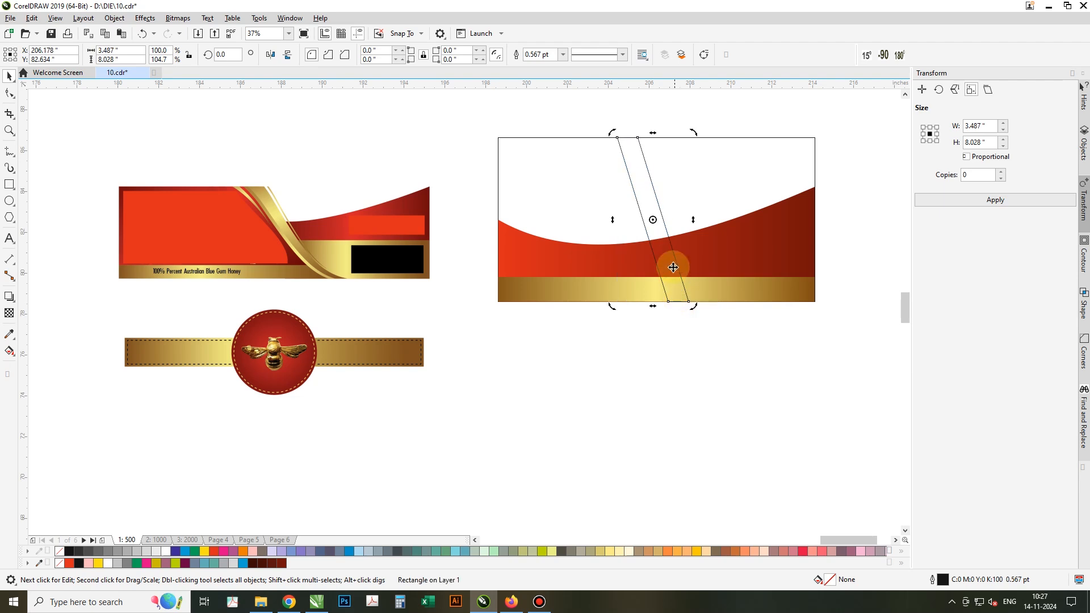
{"action": "right_click", "coordinate": [670, 262]}
{"action": "right_click", "coordinate": [669, 254]}
{"action": "left_click", "coordinate": [668, 254]}
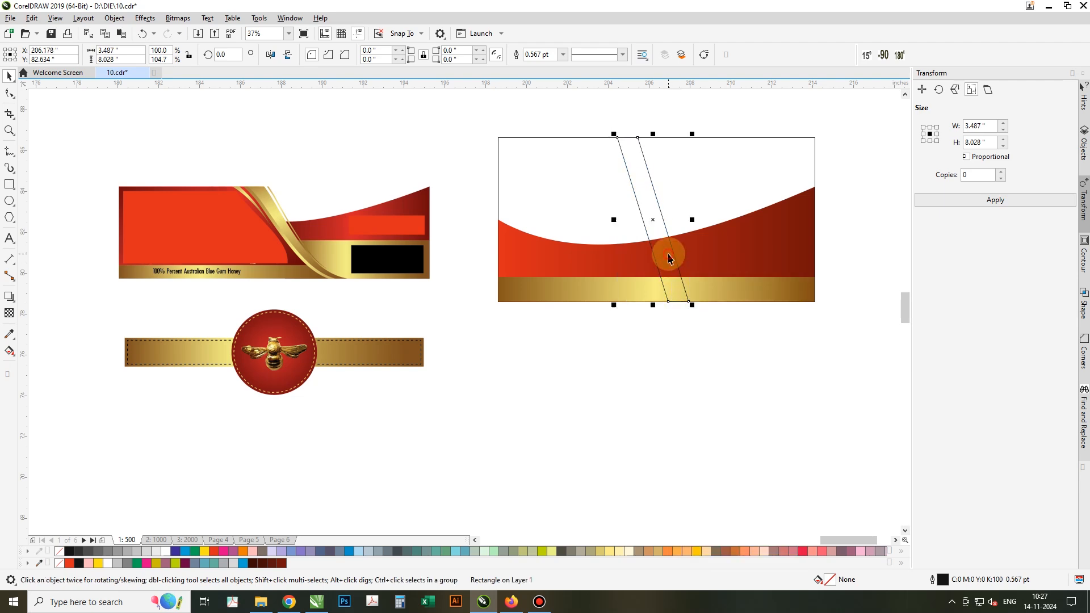
{"action": "right_click", "coordinate": [668, 259]}
Convert the slanted strip to curves and bend both edges into an S-shaped ribbon.
{"action": "left_click", "coordinate": [690, 247]}
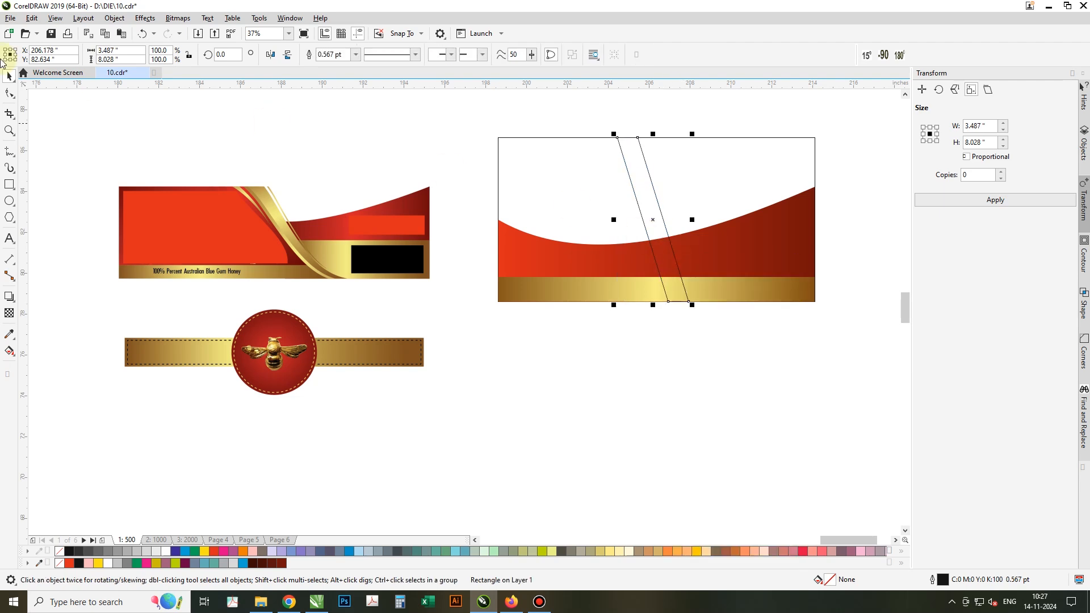
{"action": "left_click", "coordinate": [9, 90]}
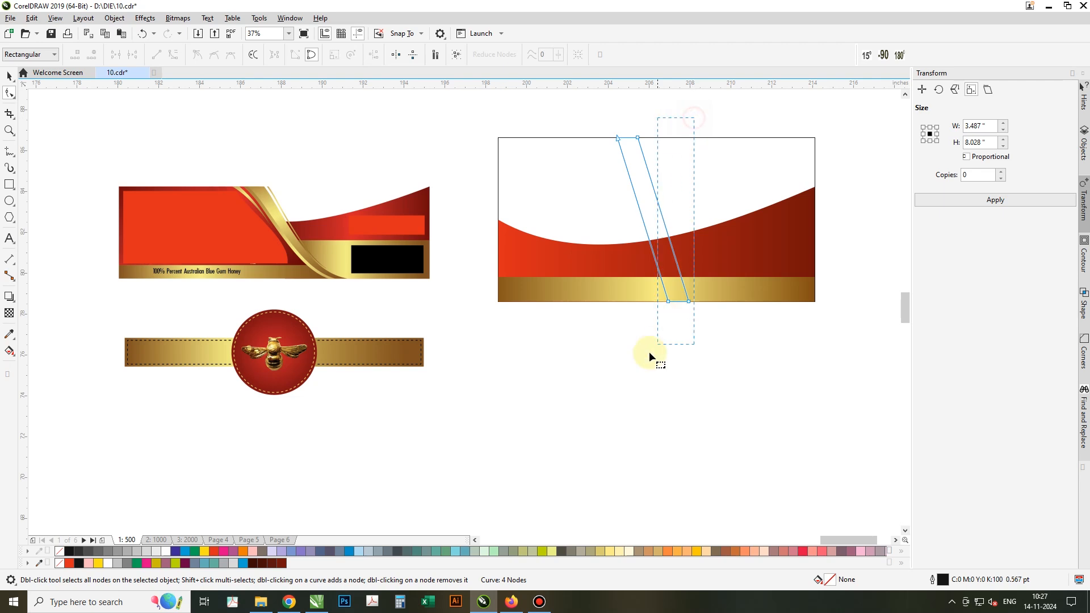
{"action": "left_click_drag", "start_coordinate": [556, 352], "coordinate": [557, 353]}
{"action": "left_click", "coordinate": [173, 57]}
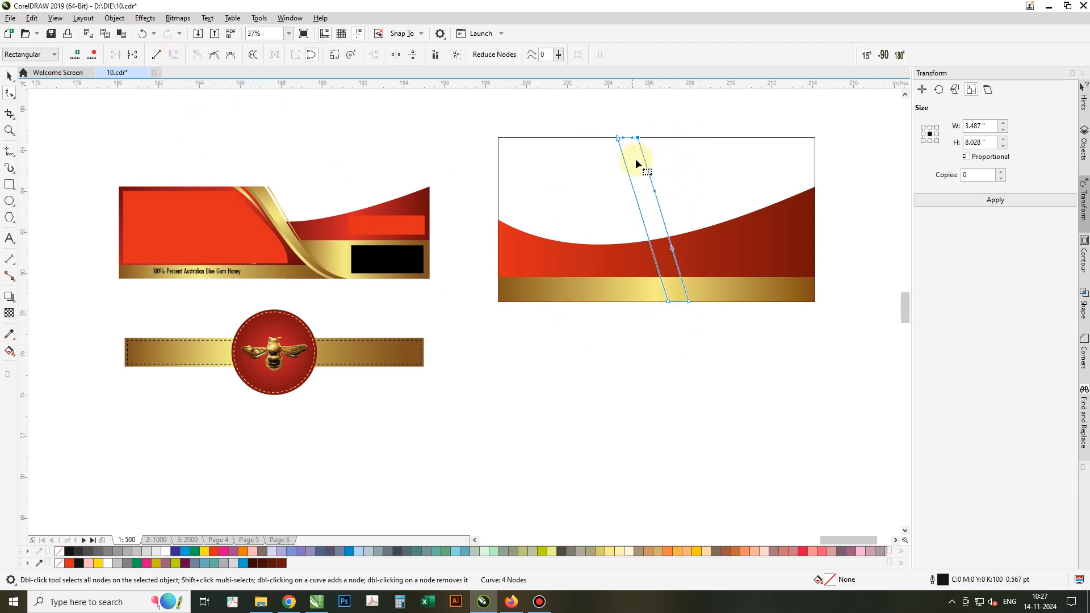
{"action": "left_click_drag", "start_coordinate": [655, 191], "coordinate": [670, 171]}
{"action": "left_click_drag", "start_coordinate": [670, 248], "coordinate": [647, 293]}
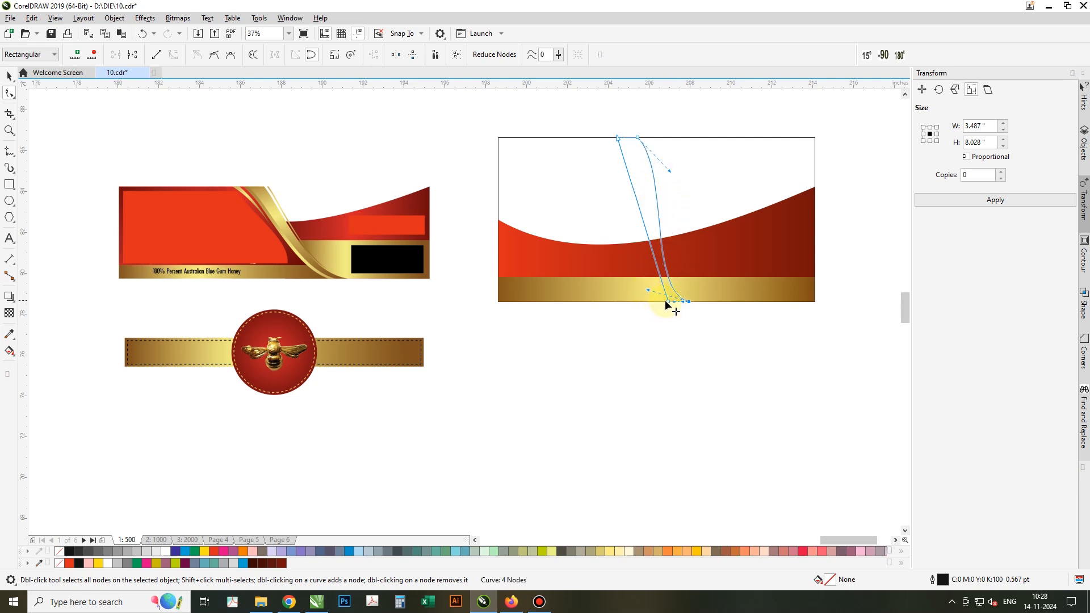
{"action": "left_click_drag", "start_coordinate": [643, 255], "coordinate": [631, 274]}
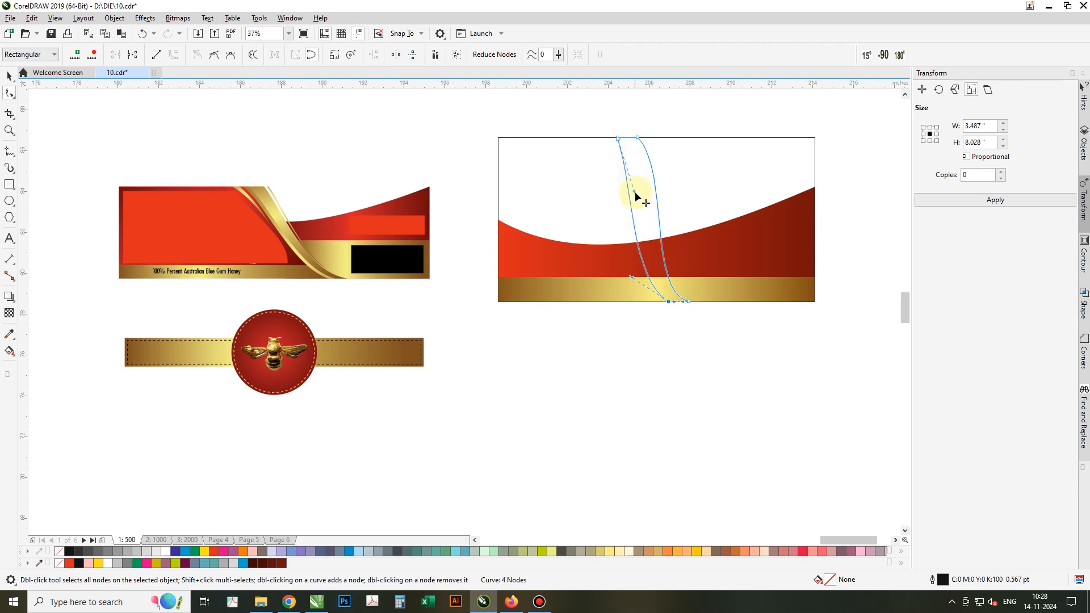
{"action": "left_click_drag", "start_coordinate": [635, 193], "coordinate": [645, 156]}
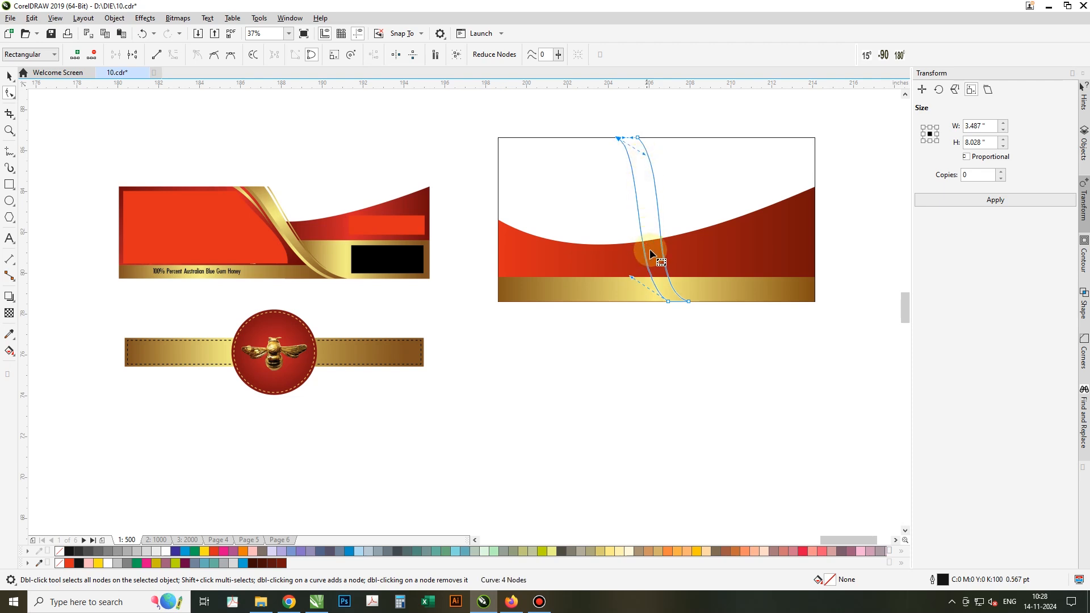
Shift the ribbon's bottom-left node rightward, then select the gold bottom band.
{"action": "left_click_drag", "start_coordinate": [667, 300], "coordinate": [674, 306]}
{"action": "key", "text": "space"}
{"action": "left_click", "coordinate": [679, 301]}
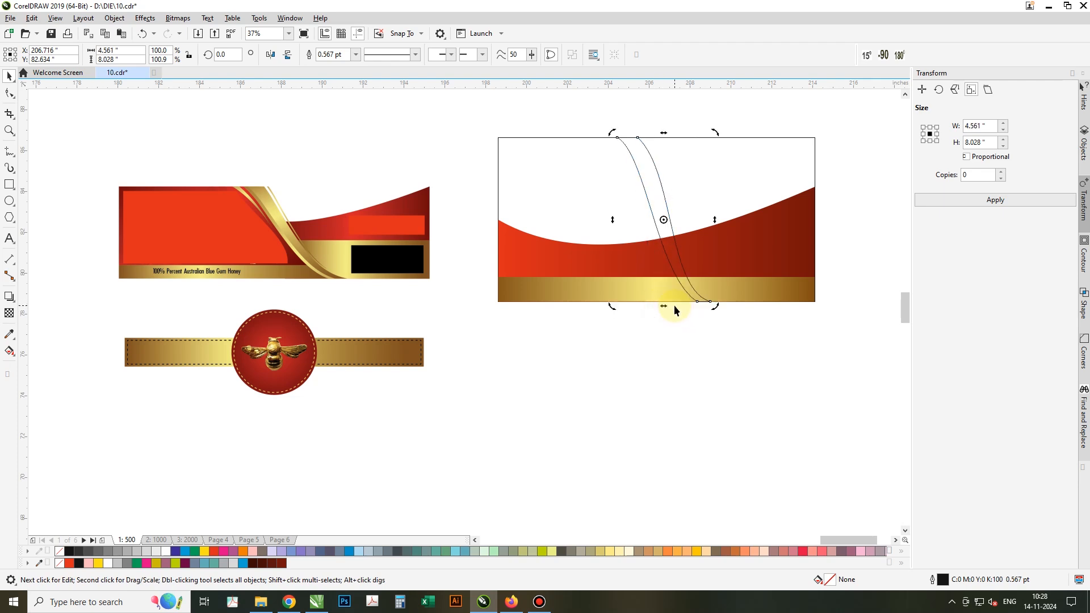
{"action": "left_click", "coordinate": [662, 227]}
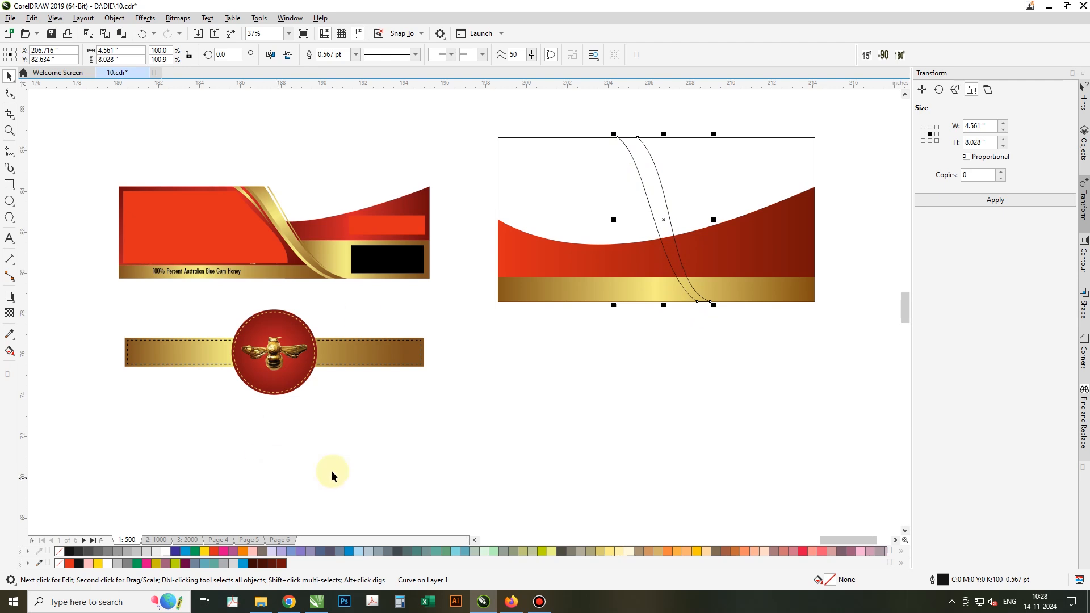
{"action": "left_click", "coordinate": [556, 294]}
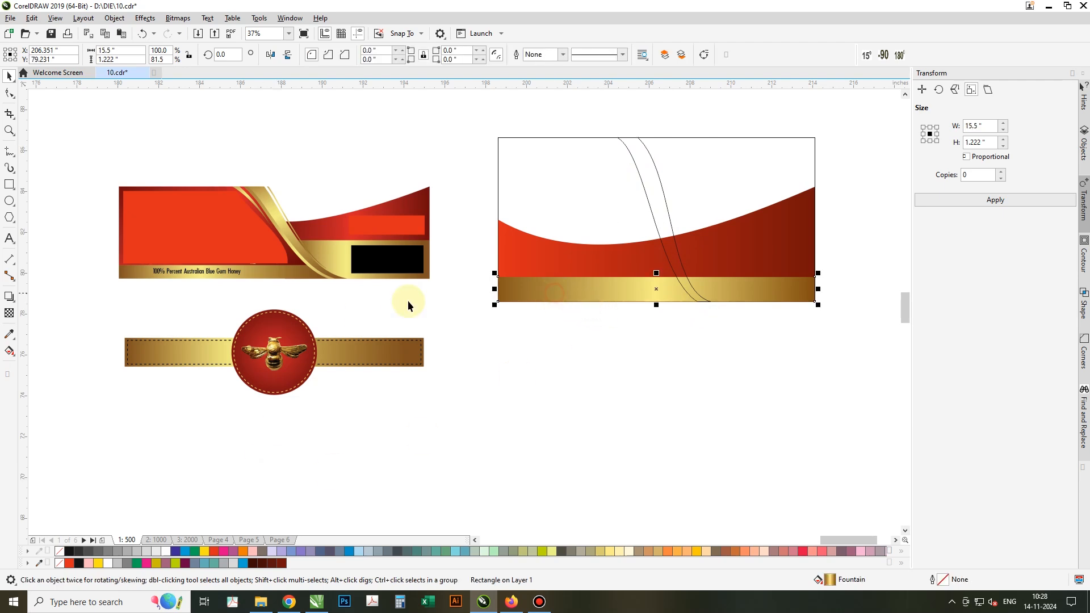
Copy the gold band's fountain fill onto the ribbon and redraw the gradient from top to bottom.
{"action": "left_click", "coordinate": [10, 343]}
{"action": "left_click", "coordinate": [44, 347]}
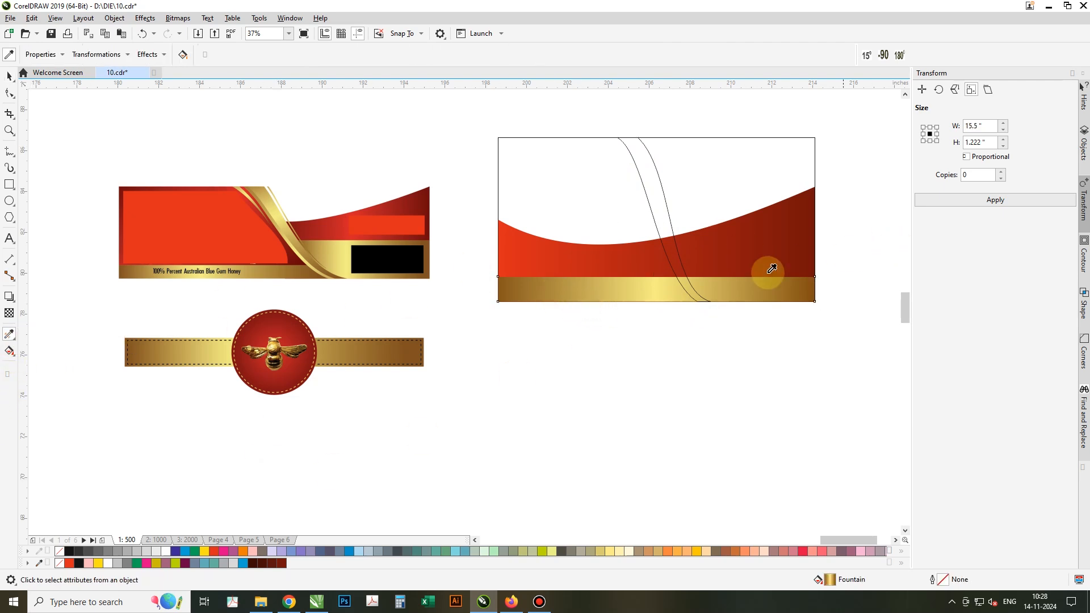
{"action": "left_click", "coordinate": [644, 285]}
{"action": "left_click", "coordinate": [649, 183]}
{"action": "key", "text": "space"}
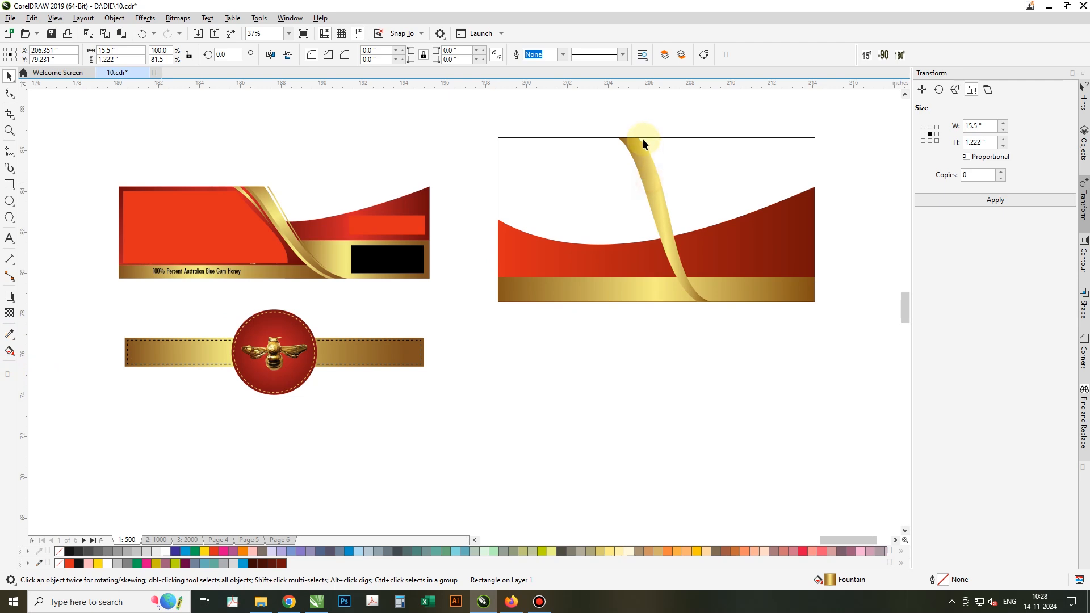
{"action": "left_click", "coordinate": [642, 139]}
{"action": "key", "text": "g"}
{"action": "left_click_drag", "start_coordinate": [632, 140], "coordinate": [702, 311]}
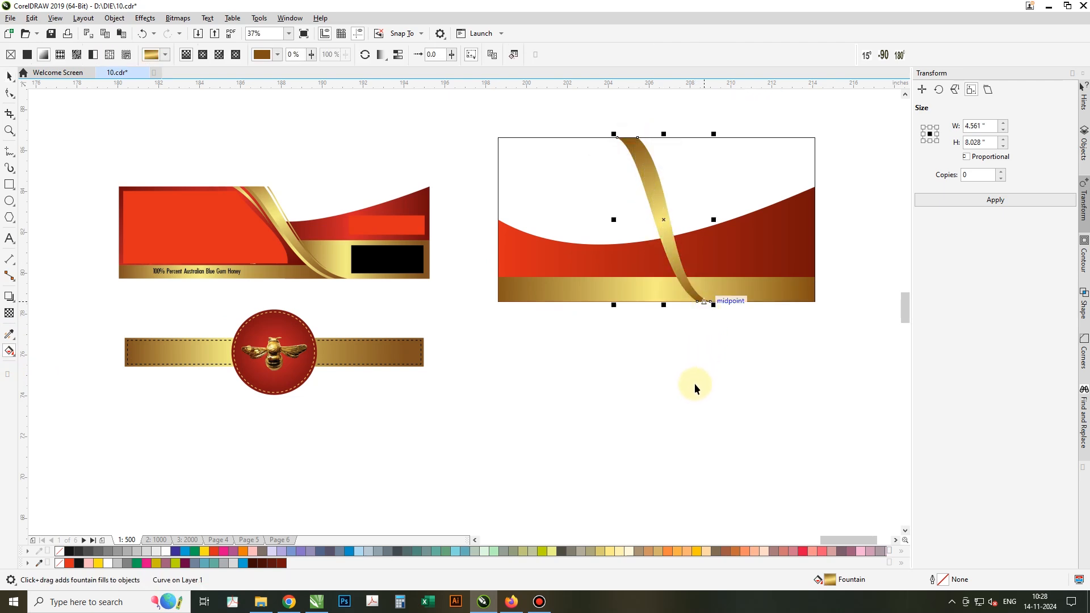
{"action": "key", "text": "space"}
Skew the ribbon's top to the left and bend its upper curve leftward.
{"action": "left_click", "coordinate": [622, 137]}
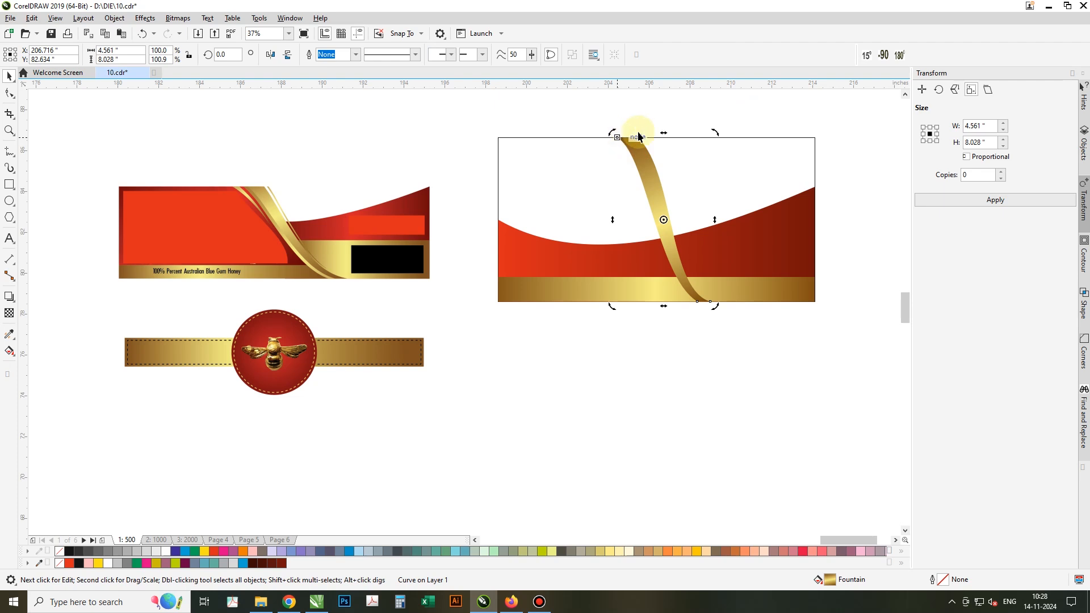
{"action": "left_click_drag", "start_coordinate": [664, 133], "coordinate": [623, 141]}
{"action": "left_click", "coordinate": [645, 176]}
{"action": "key", "text": "F10"}
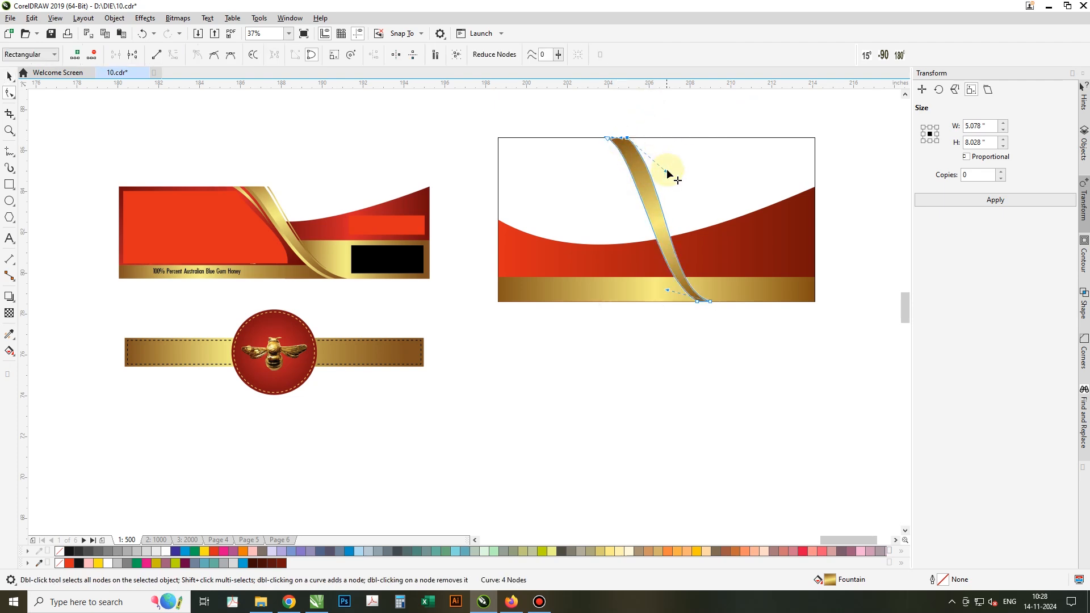
{"action": "left_click_drag", "start_coordinate": [667, 171], "coordinate": [645, 175]}
{"action": "key", "text": "space"}
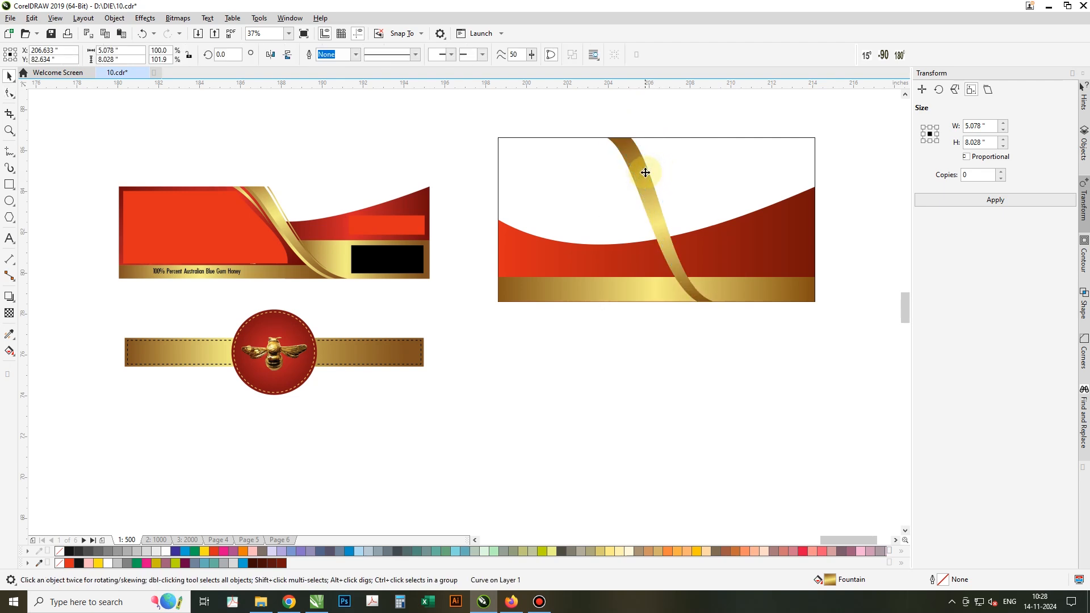
PowerClip the gold ribbon inside the rectangular label frame.
{"action": "left_click", "coordinate": [145, 18]}
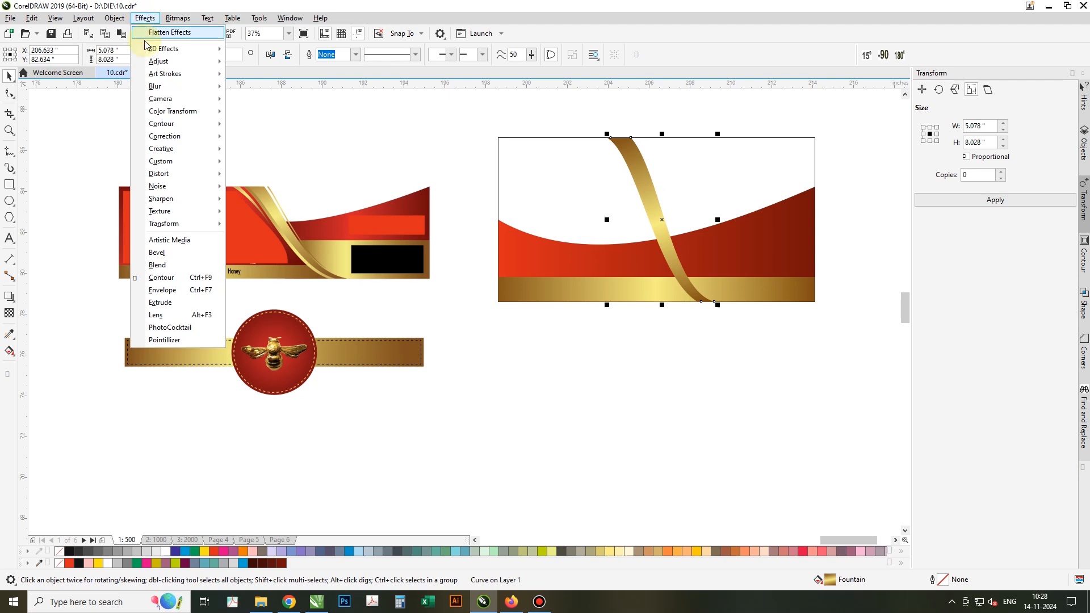
{"action": "mouse_move", "coordinate": [114, 18]}
{"action": "mouse_move", "coordinate": [130, 63]}
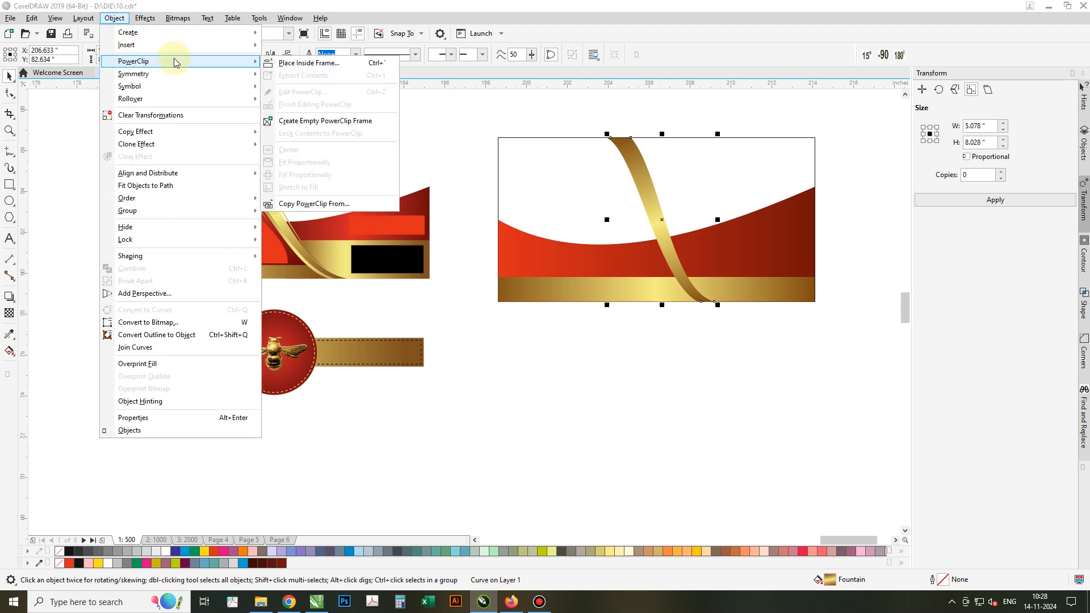
{"action": "left_click", "coordinate": [287, 66]}
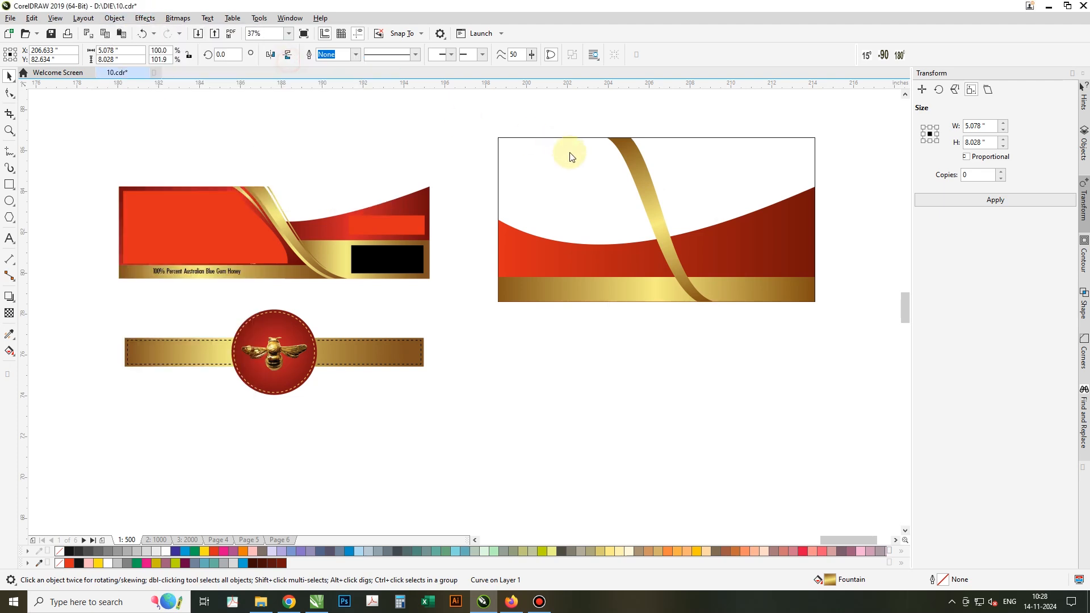
{"action": "left_click", "coordinate": [627, 178]}
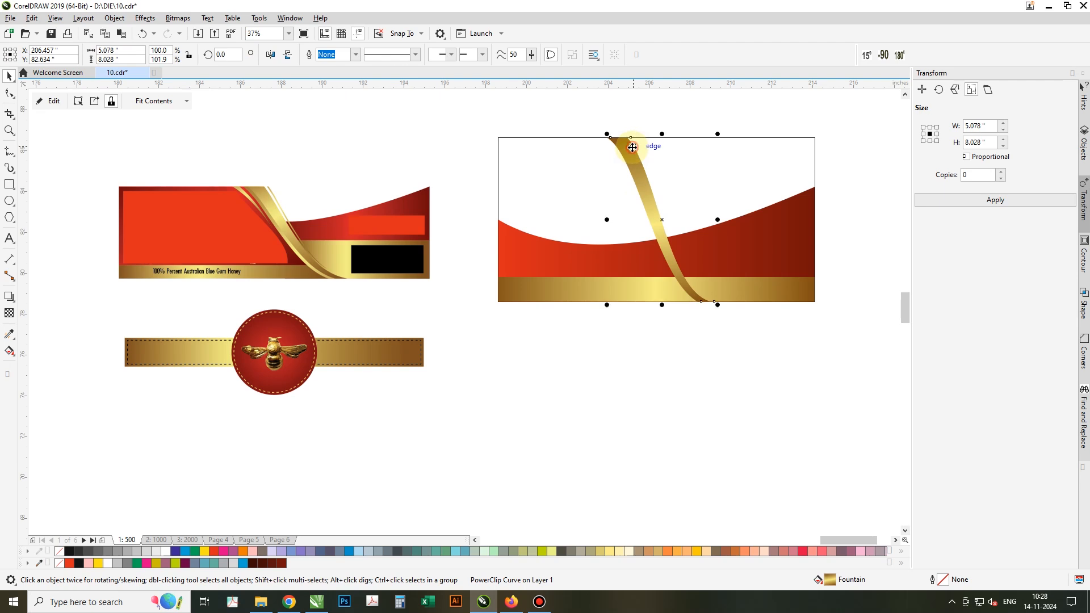
Redraw the clipped ribbon's gradient with its start point higher, and place a copy slightly to the right.
{"action": "left_click", "coordinate": [632, 151], "text": "ctrl"}
{"action": "key", "text": "g"}
{"action": "left_click_drag", "start_coordinate": [640, 183], "coordinate": [720, 349]}
{"action": "key", "text": "space"}
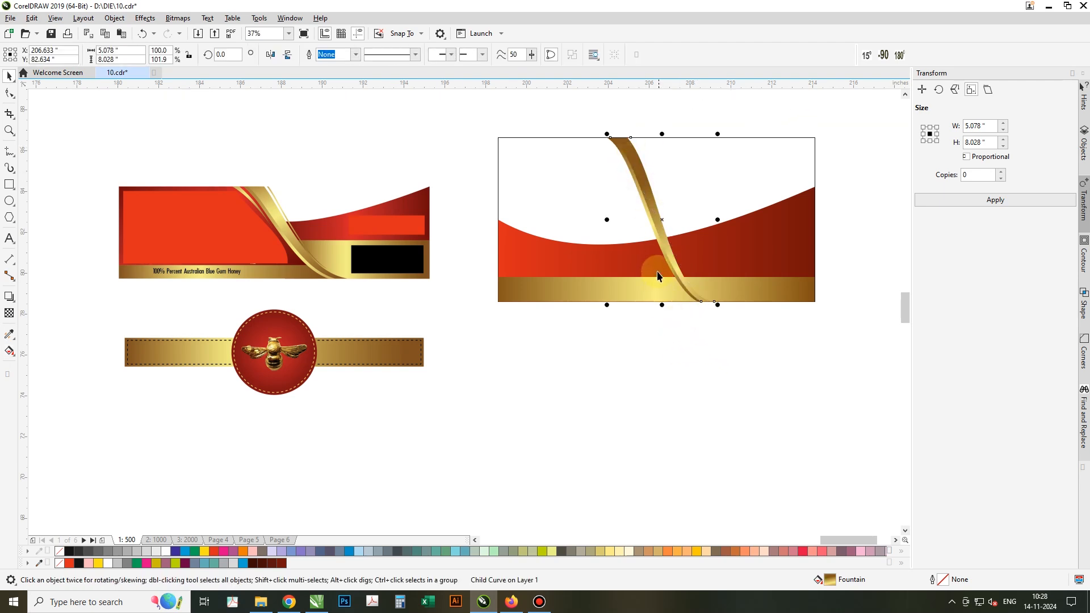
{"action": "left_click", "coordinate": [626, 103]}
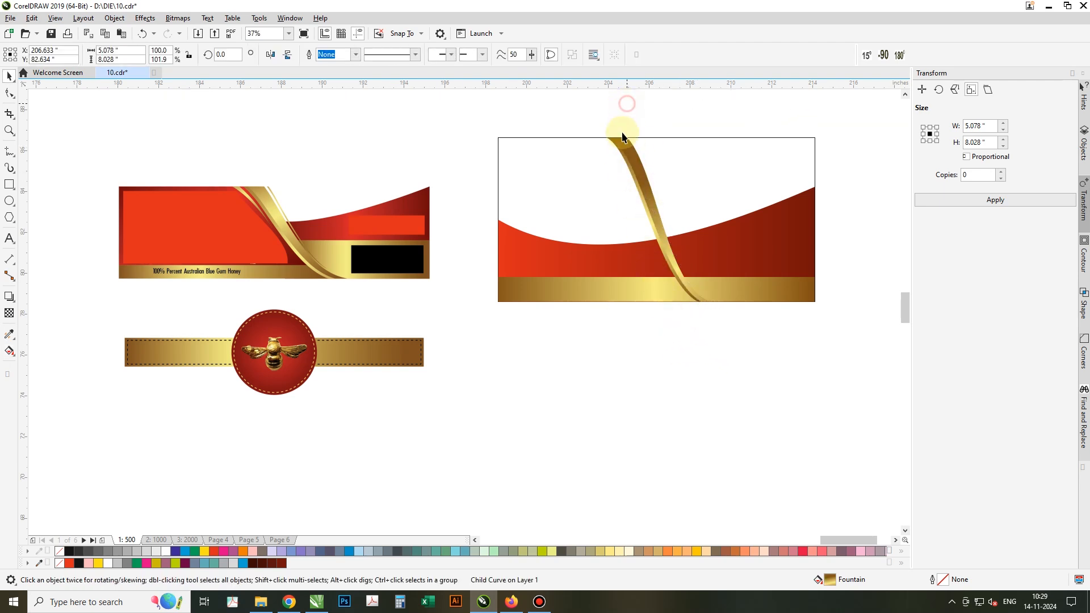
{"action": "left_click", "coordinate": [627, 166]}
{"action": "key", "text": "g"}
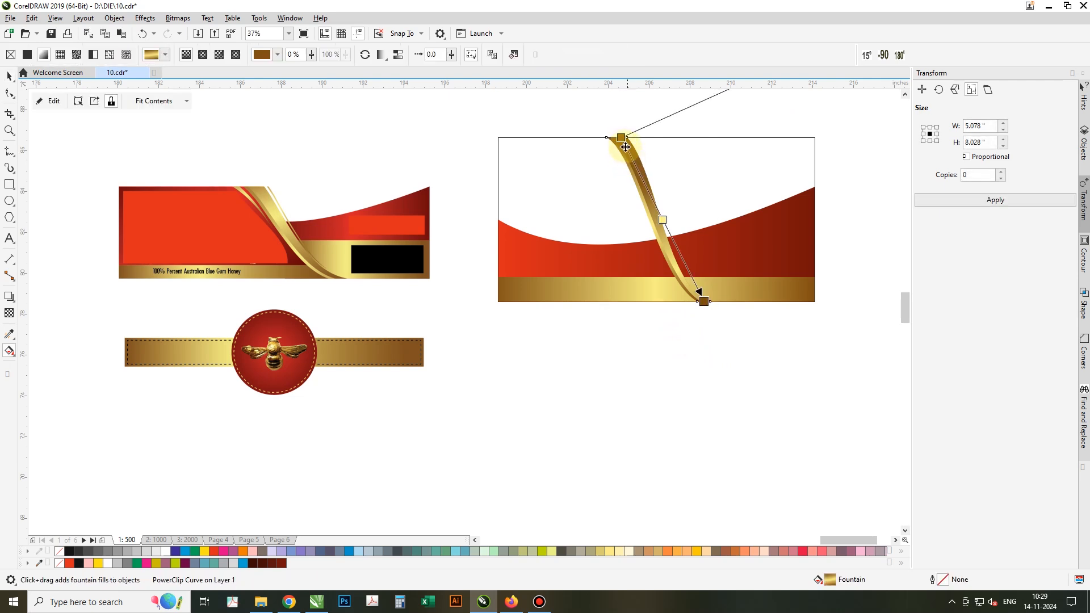
{"action": "left_click_drag", "start_coordinate": [620, 138], "coordinate": [611, 105]}
{"action": "key", "text": "space"}
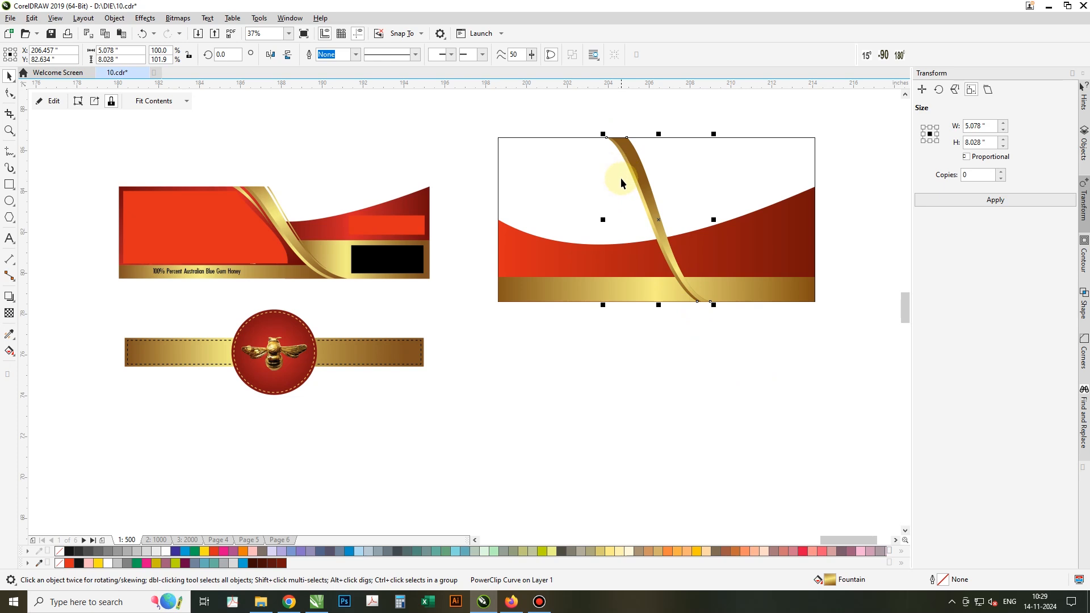
{"action": "mouse_move", "coordinate": [649, 200]}
{"action": "left_mouse_down"}
{"action": "mouse_move", "coordinate": [672, 203]}
{"action": "mouse_move", "coordinate": [663, 197]}
{"action": "left_mouse_up"}
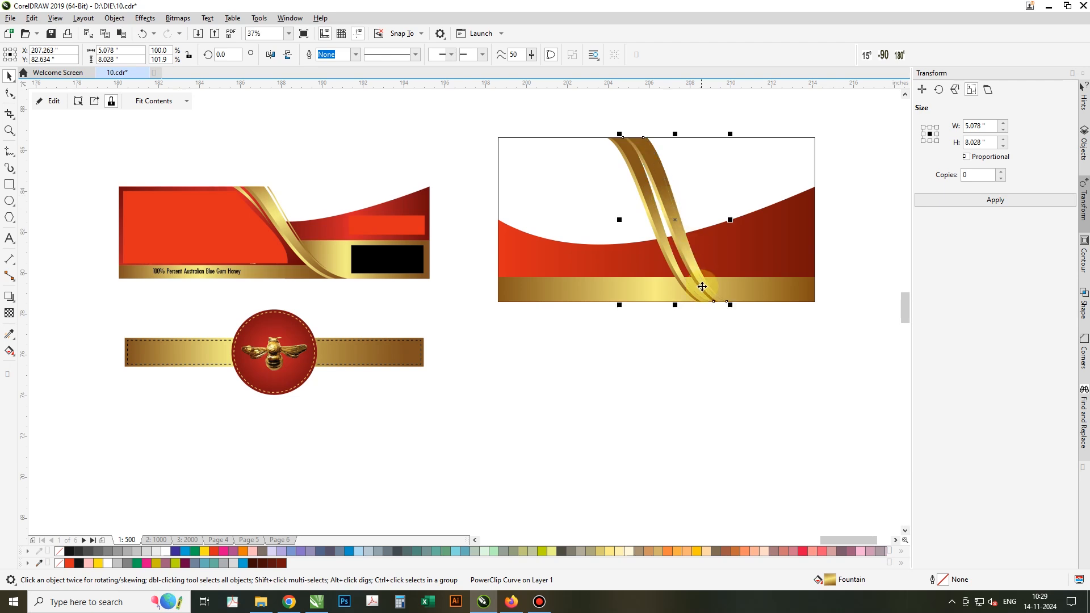
Extend the ribbon copy's bottom end node to the right.
{"action": "scroll", "coordinate": [702, 289], "scroll_direction": "up", "scroll_amount": 4}
{"action": "key", "text": "F10"}
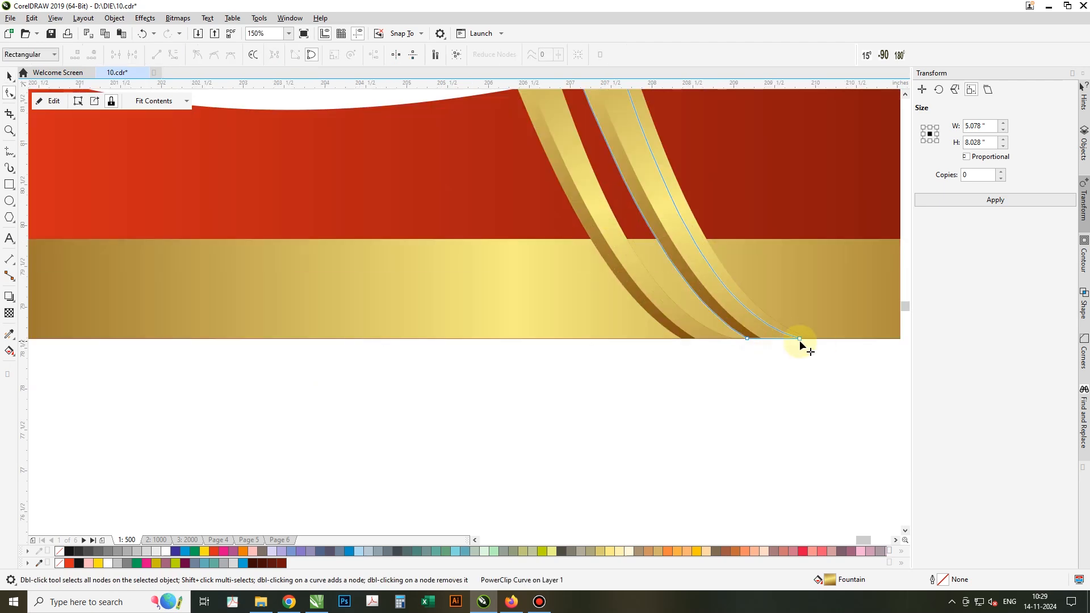
{"action": "left_click_drag", "start_coordinate": [799, 340], "coordinate": [814, 340]}
{"action": "scroll", "coordinate": [749, 367], "scroll_direction": "down", "scroll_amount": 4}
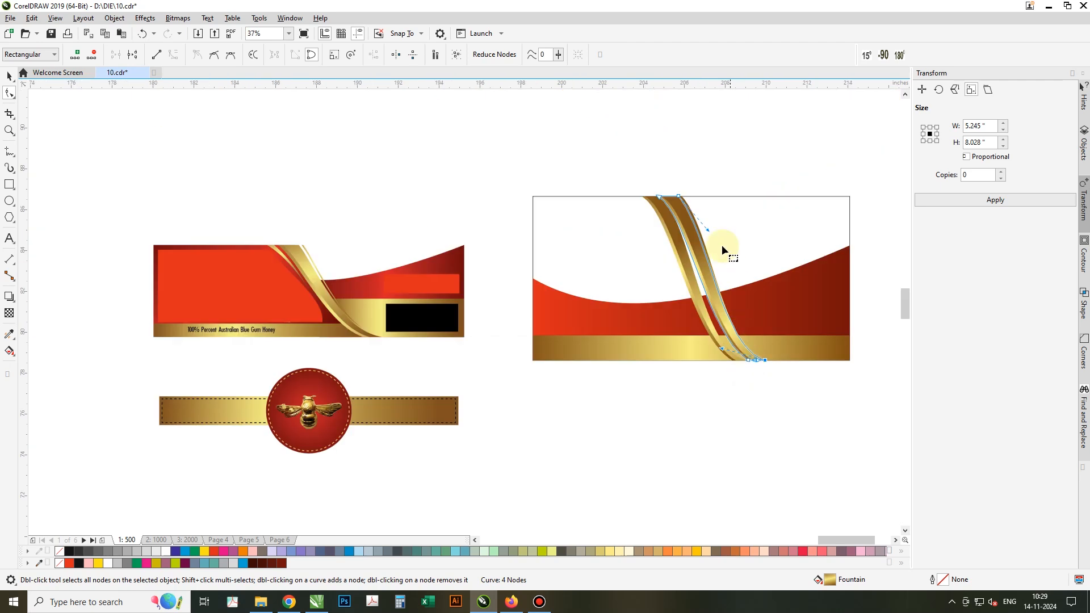
{"action": "scroll", "coordinate": [723, 250], "scroll_direction": "up", "scroll_amount": 4}
{"action": "key", "text": "space"}
Trim one ribbon with the other and delete the cutter, leaving a thin gold stripe.
{"action": "left_click_drag", "start_coordinate": [669, 189], "coordinate": [535, 123]}
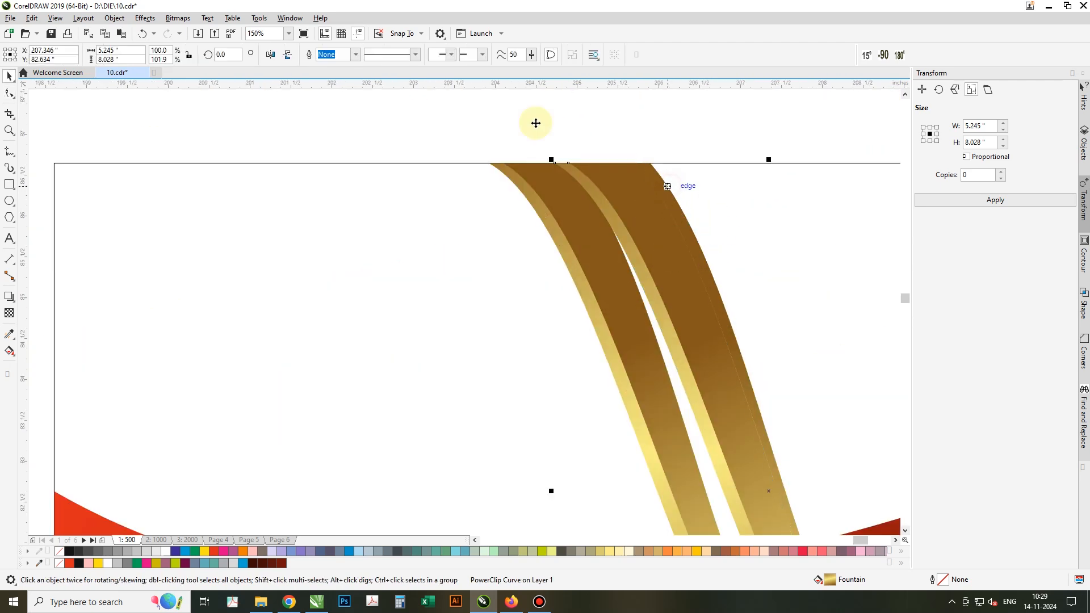
{"action": "left_click", "coordinate": [675, 180], "text": "shift"}
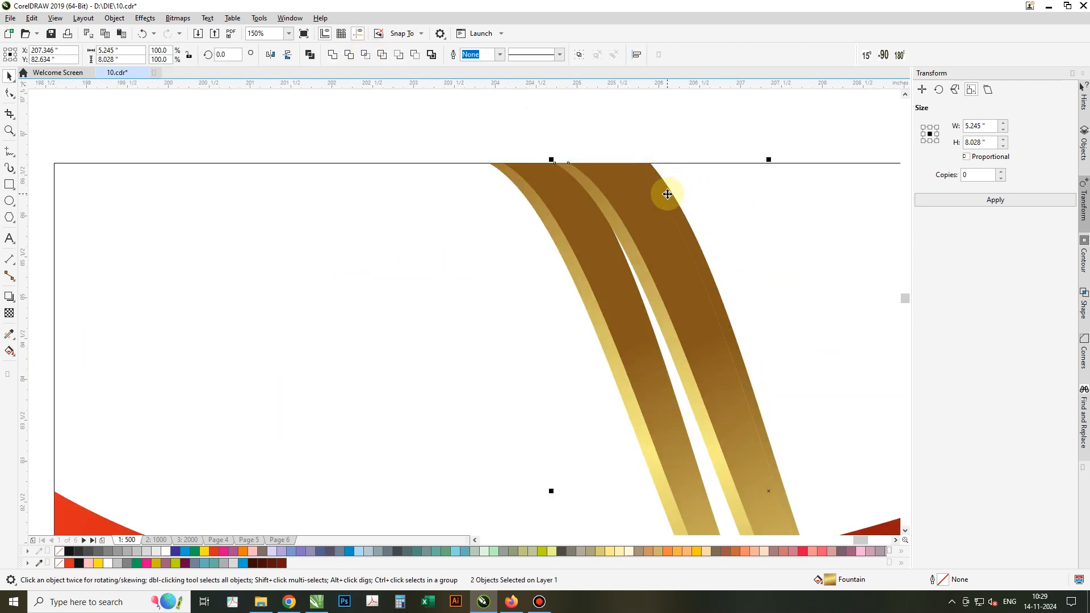
{"action": "left_click_drag", "start_coordinate": [668, 194], "coordinate": [657, 150]}
{"action": "key", "text": "ctrl+z"}
{"action": "left_click", "coordinate": [630, 186]}
{"action": "mouse_move", "coordinate": [647, 188]}
{"action": "left_mouse_down"}
{"action": "mouse_move", "coordinate": [638, 204]}
{"action": "mouse_move", "coordinate": [652, 185]}
{"action": "left_mouse_up"}
{"action": "left_click", "coordinate": [664, 184], "text": "shift"}
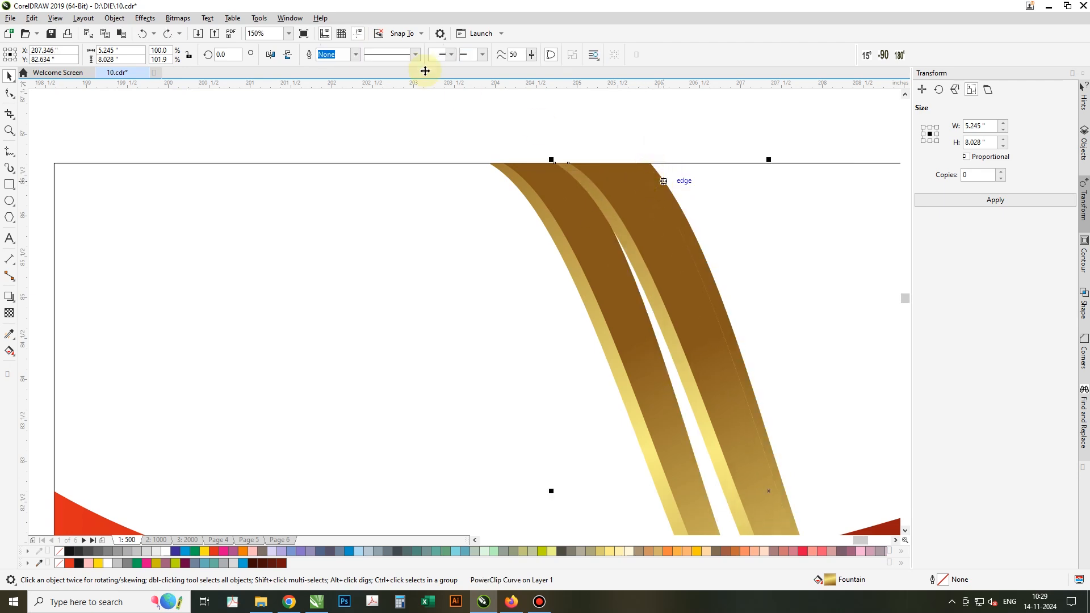
{"action": "left_click", "coordinate": [350, 55]}
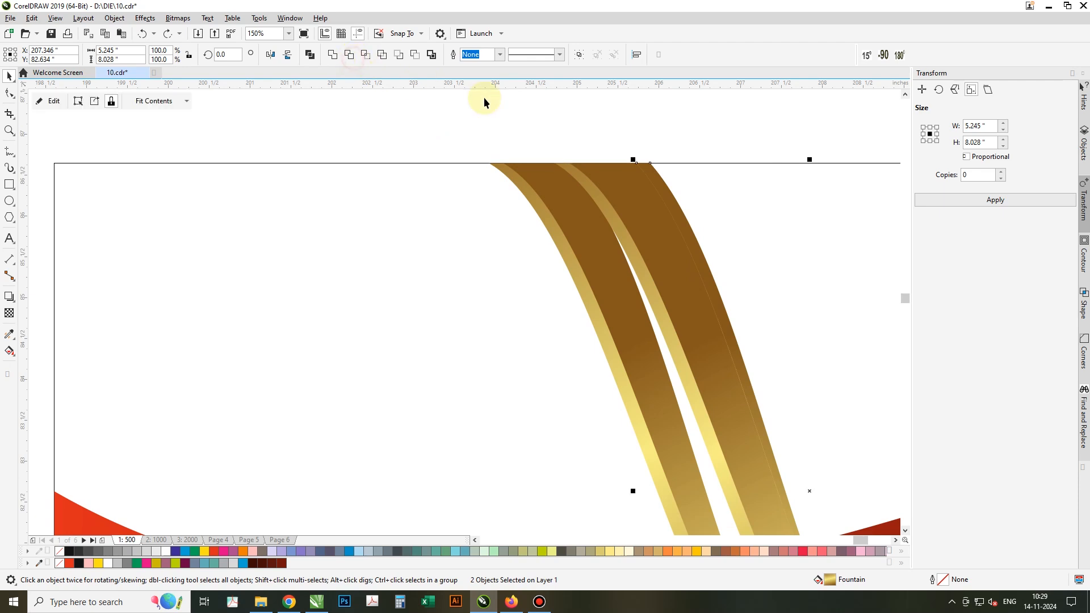
{"action": "left_click", "coordinate": [640, 197]}
{"action": "key", "text": "Delete"}
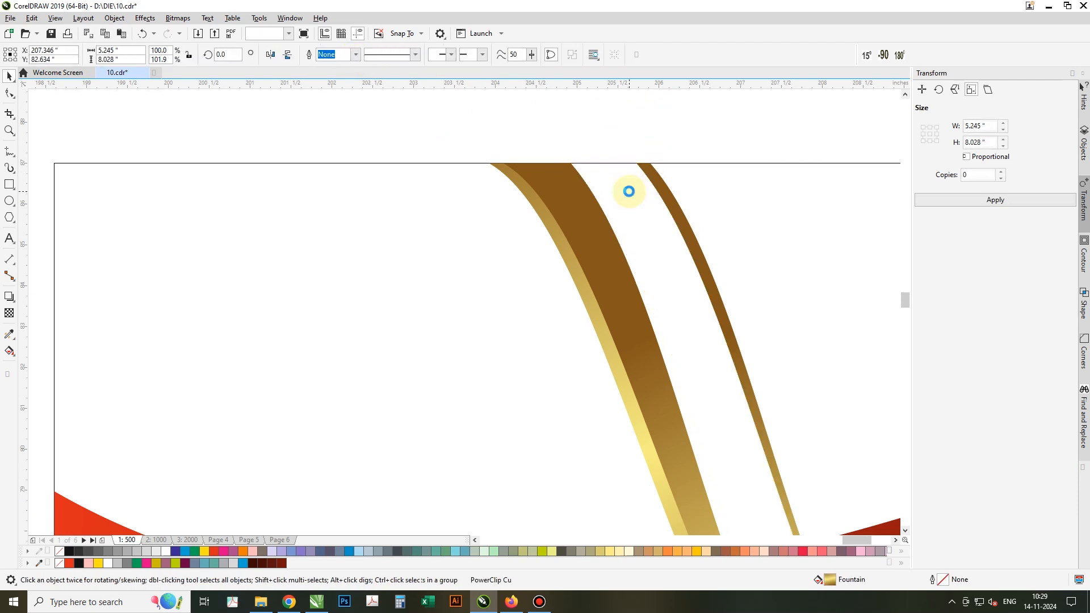
Move the thin stripe beside the main ribbon and shrink it to about 85 percent.
{"action": "scroll", "coordinate": [638, 205], "scroll_direction": "down", "scroll_amount": 2}
{"action": "left_click", "coordinate": [656, 206]}
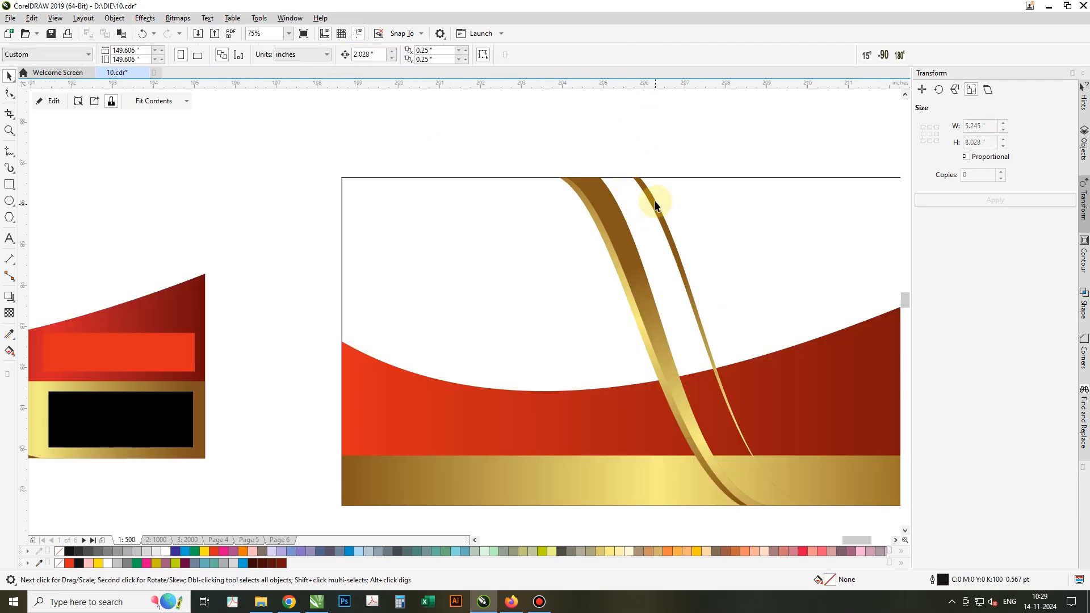
{"action": "left_click_drag", "start_coordinate": [655, 205], "coordinate": [629, 199]}
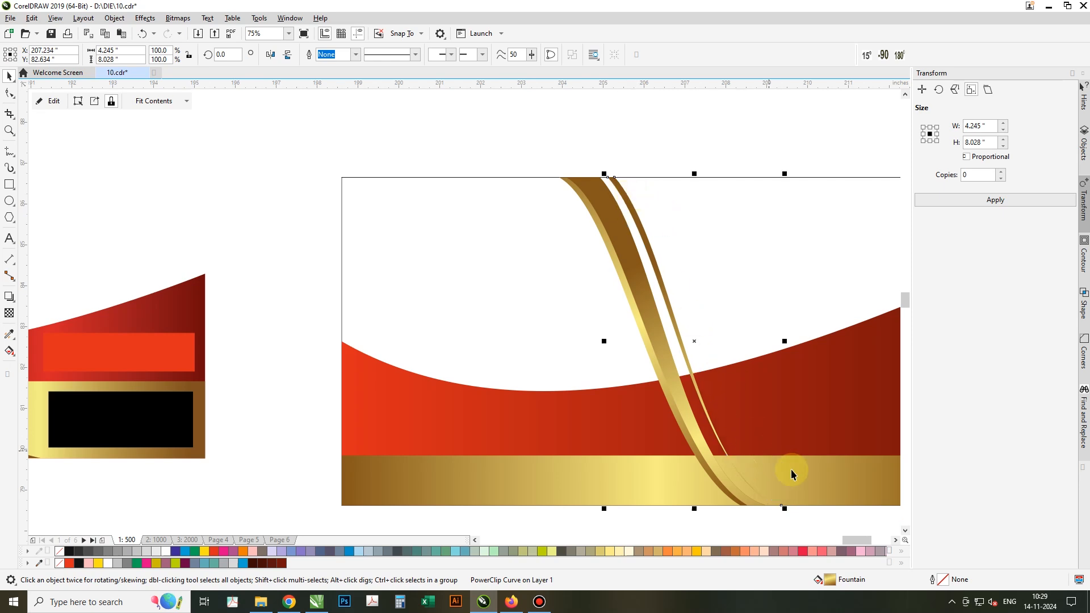
{"action": "left_click_drag", "start_coordinate": [784, 509], "coordinate": [757, 458]}
{"action": "left_click_drag", "start_coordinate": [647, 247], "coordinate": [645, 244]}
{"action": "scroll", "coordinate": [680, 251], "scroll_direction": "down", "scroll_amount": 2}
{"action": "left_click", "coordinate": [691, 448]}
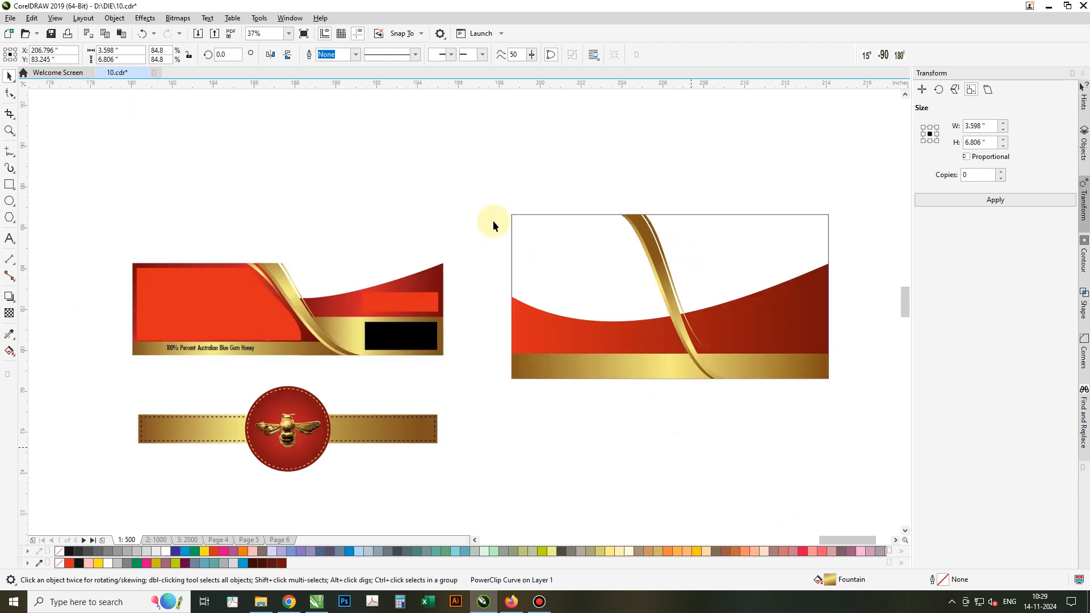
Draw a rectangle over the label's lower right and intersect it with the label into a new piece.
{"action": "key", "text": "z"}
{"action": "left_click_drag", "start_coordinate": [307, 169], "coordinate": [846, 437]}
{"action": "key", "text": "F6"}
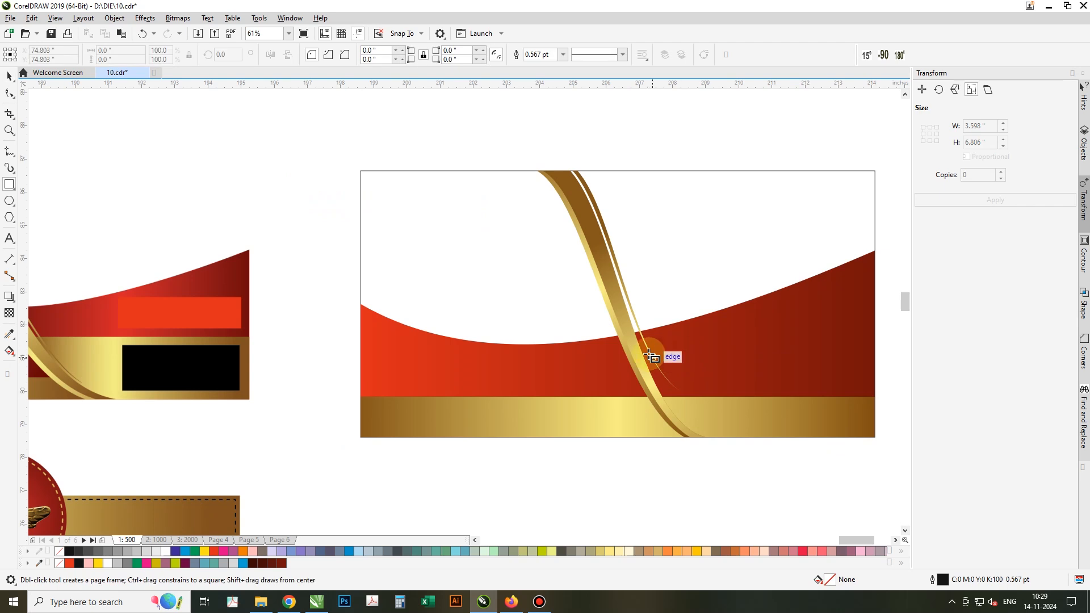
{"action": "left_click_drag", "start_coordinate": [649, 355], "coordinate": [874, 437]}
{"action": "key", "text": "space"}
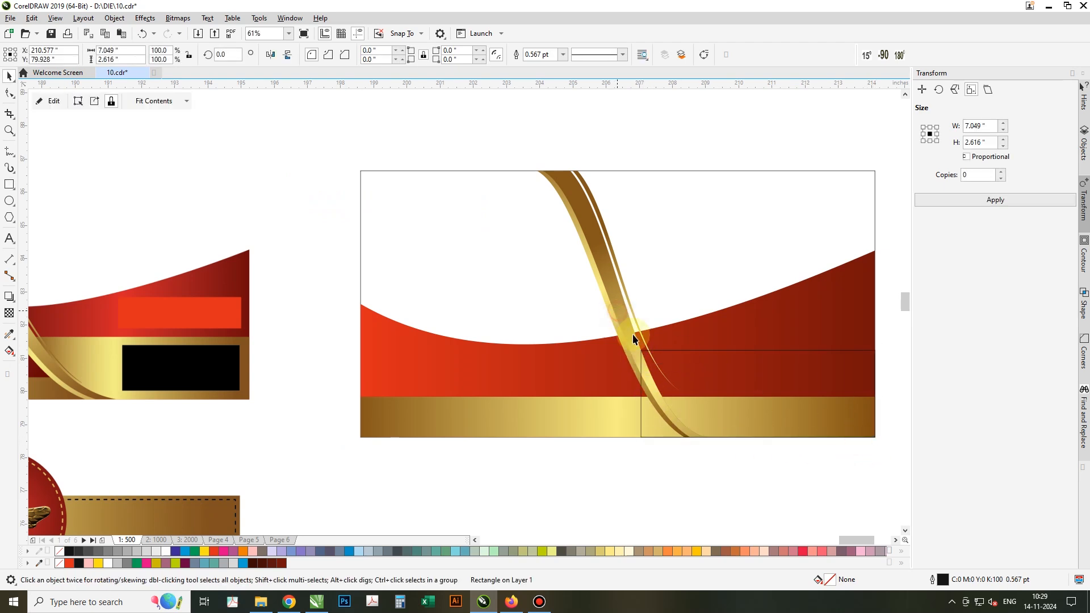
{"action": "left_click", "coordinate": [704, 376], "text": "shift"}
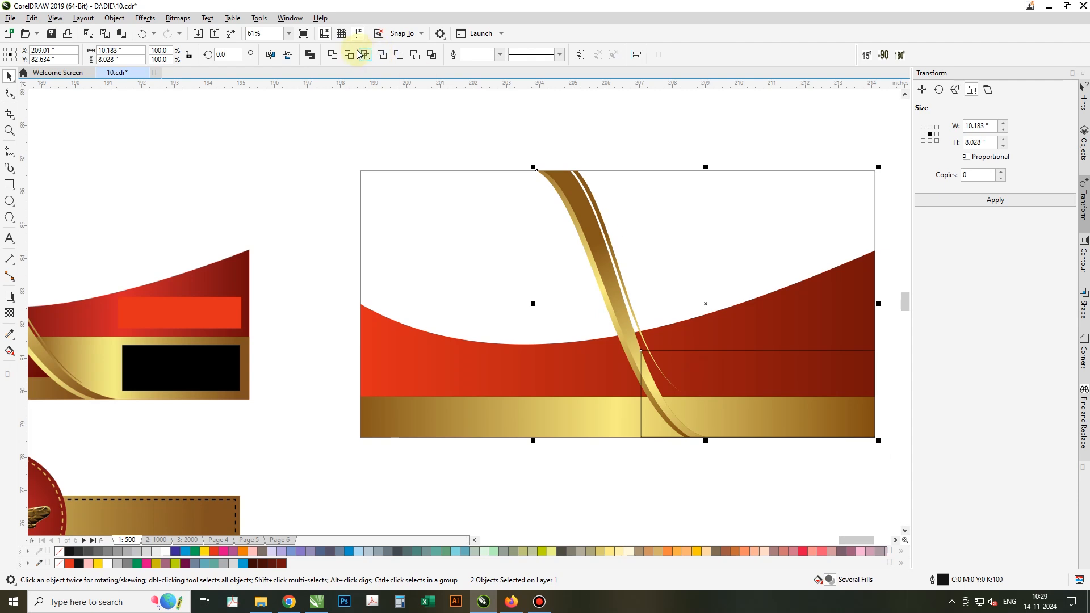
{"action": "left_click", "coordinate": [354, 55]}
{"action": "left_click", "coordinate": [710, 382]}
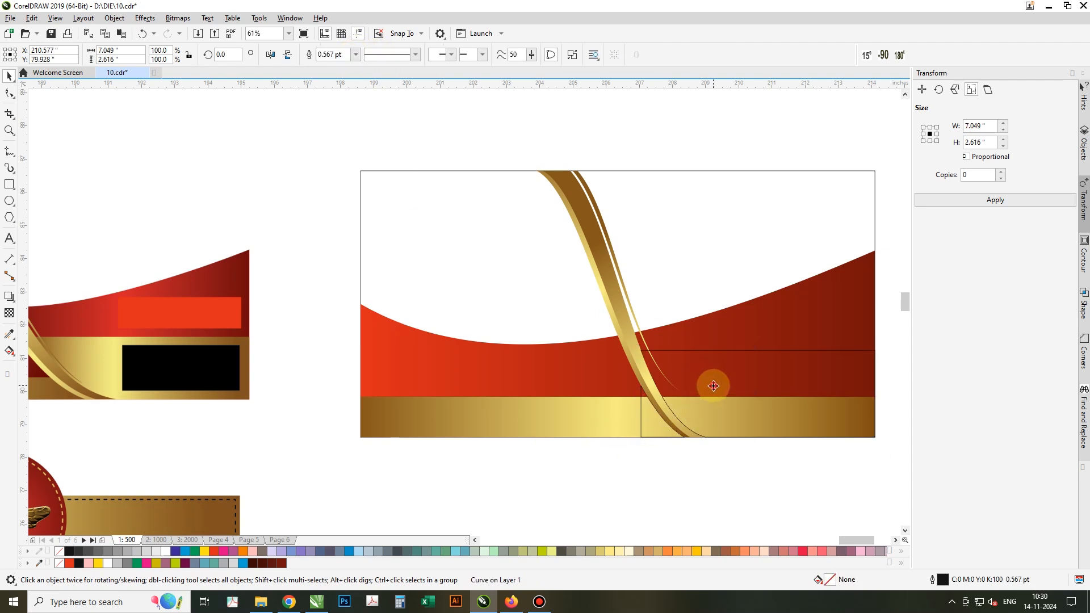
Delete the intersected piece's unwanted lower nodes with the Shape tool.
{"action": "key", "text": "F10"}
{"action": "left_click_drag", "start_coordinate": [592, 448], "coordinate": [590, 450]}
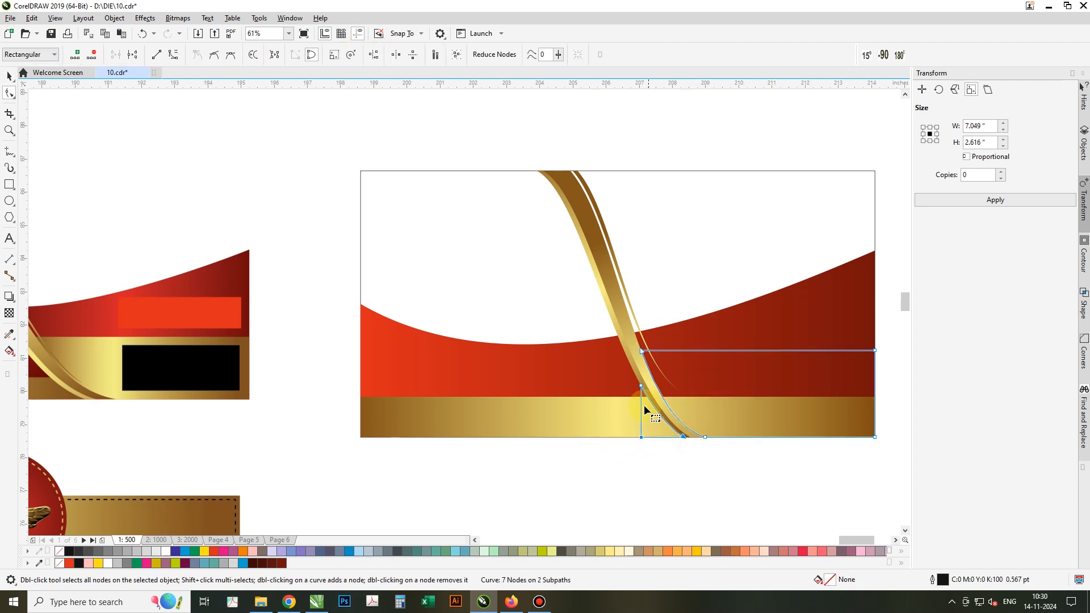
{"action": "key", "text": "Delete"}
{"action": "left_click_drag", "start_coordinate": [647, 381], "coordinate": [631, 392]}
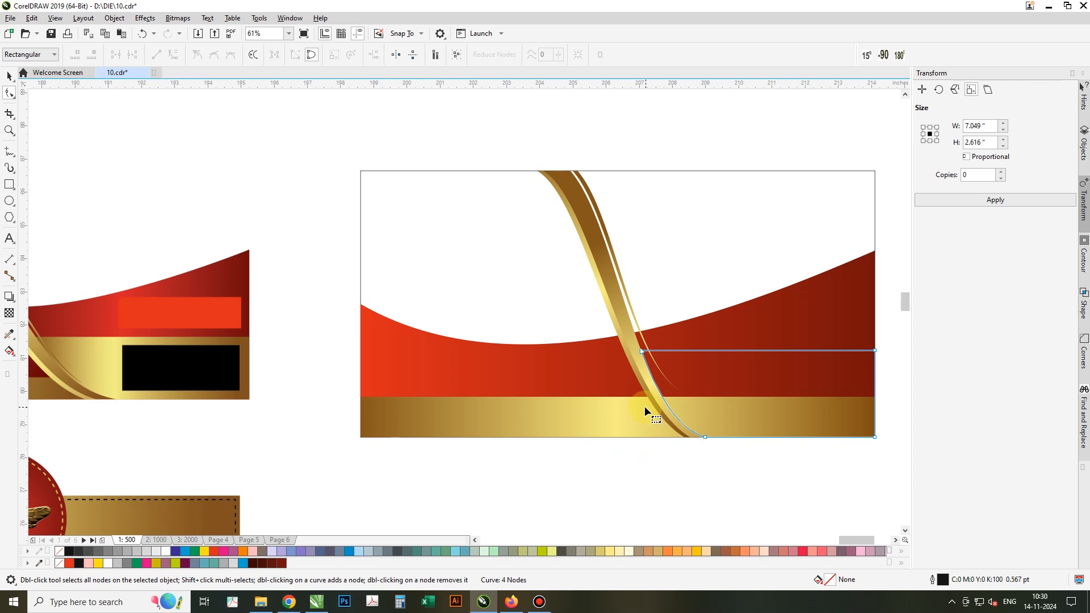
{"action": "key", "text": "space"}
Copy the gold bottom band's gradient fill onto the right strip with the Attributes Eyedropper.
{"action": "key", "text": "Tab"}
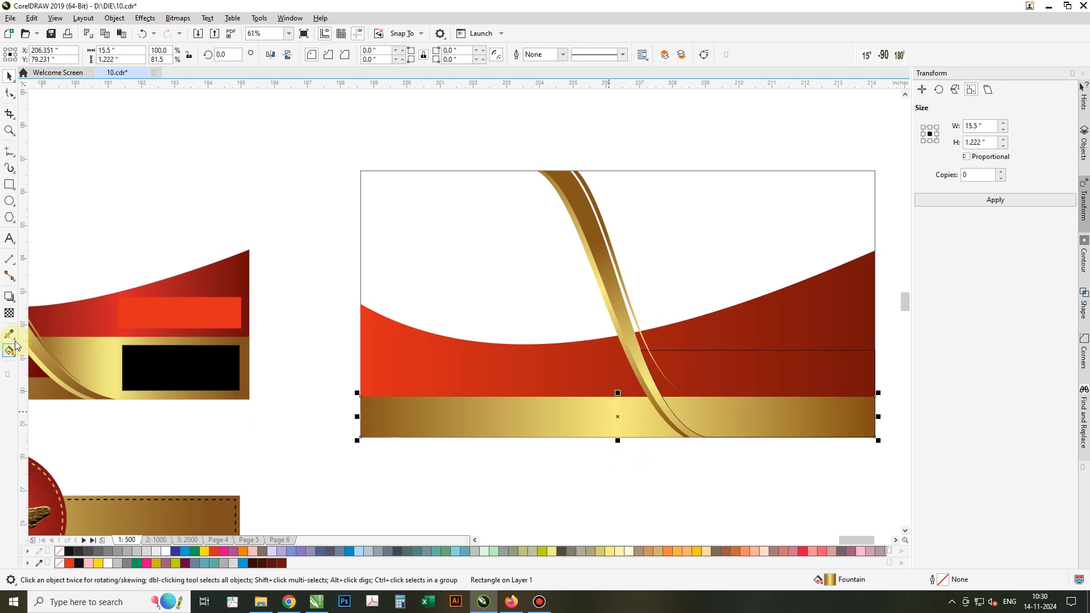
{"action": "left_click", "coordinate": [14, 337]}
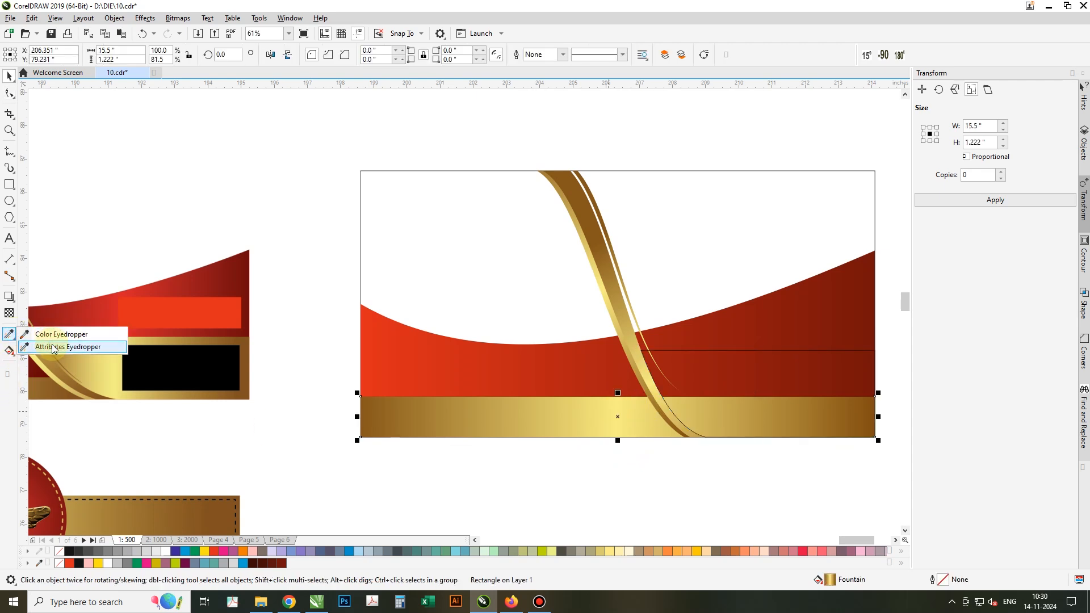
{"action": "left_click", "coordinate": [51, 346]}
{"action": "left_click", "coordinate": [425, 414]}
{"action": "left_click", "coordinate": [746, 366]}
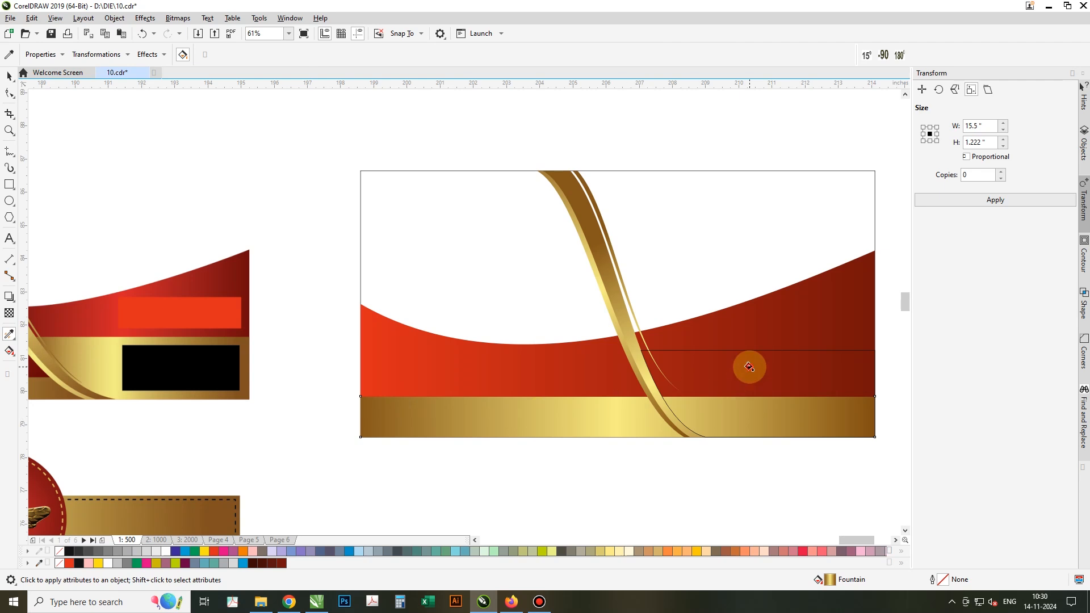
{"action": "key", "text": "space"}
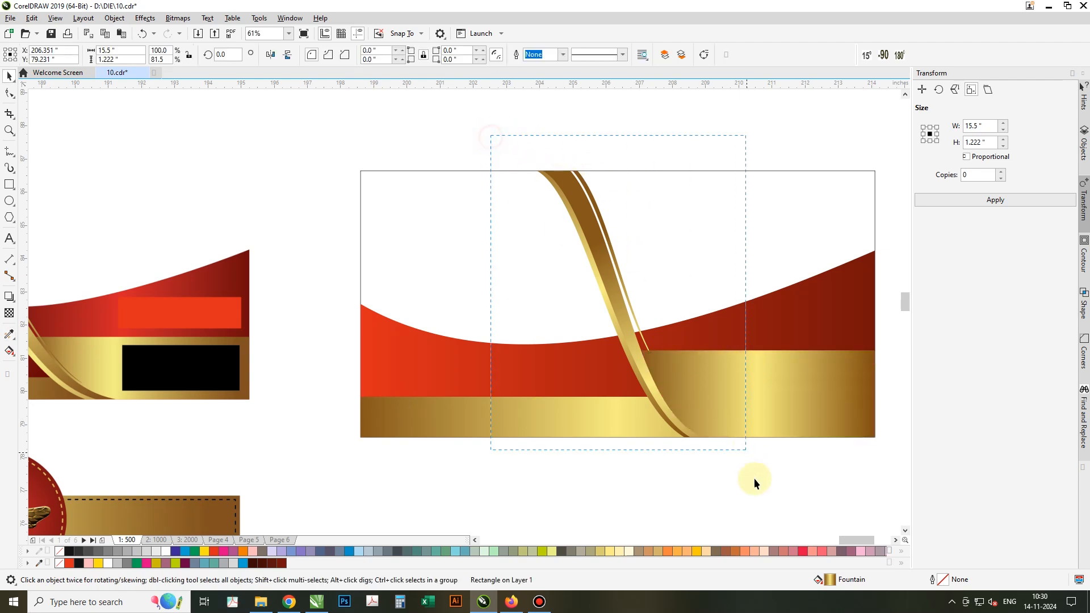
{"action": "left_click_drag", "start_coordinate": [754, 478], "coordinate": [761, 507]}
Deselect everything and switch to the Bézier curve tool.
{"action": "scroll", "coordinate": [645, 347], "scroll_direction": "down", "scroll_amount": 2}
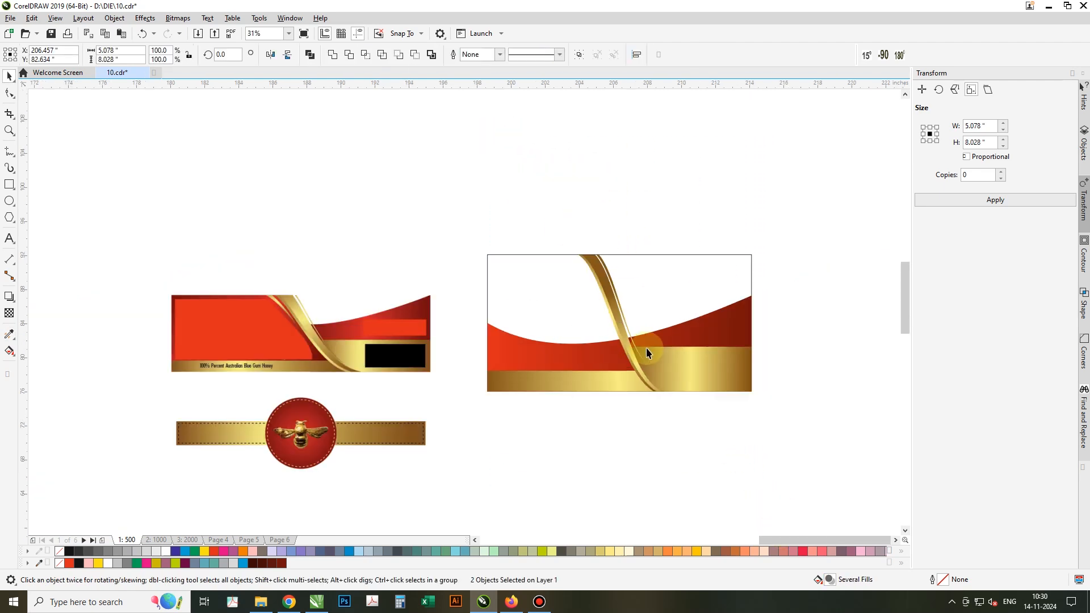
{"action": "scroll", "coordinate": [646, 352], "scroll_direction": "down", "scroll_amount": 2}
{"action": "scroll", "coordinate": [594, 355], "scroll_direction": "up", "scroll_amount": 2}
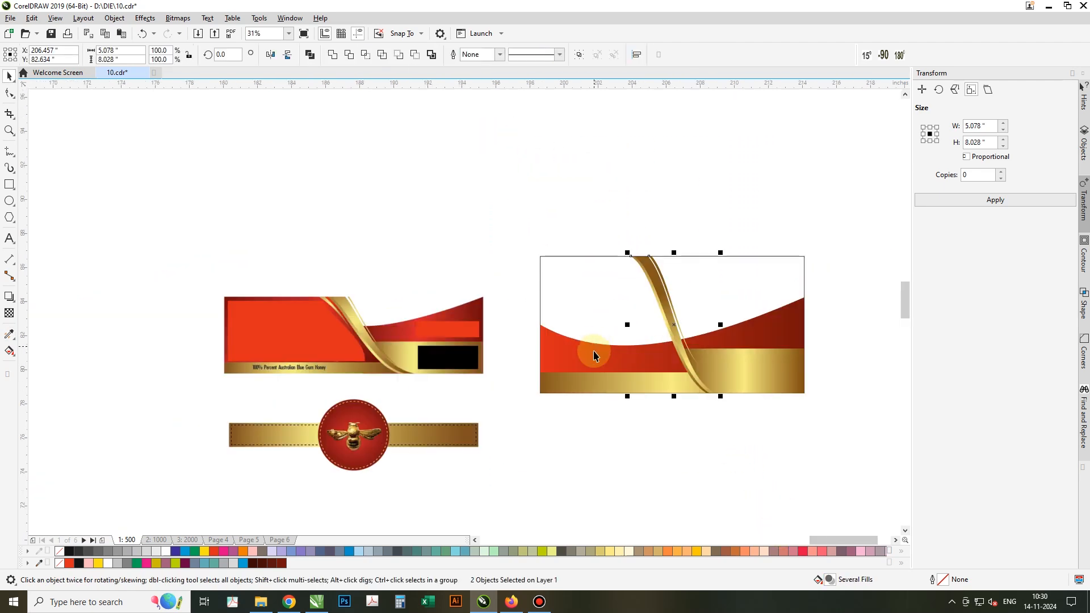
{"action": "left_click", "coordinate": [653, 306]}
{"action": "scroll", "coordinate": [653, 307], "scroll_direction": "up", "scroll_amount": 2}
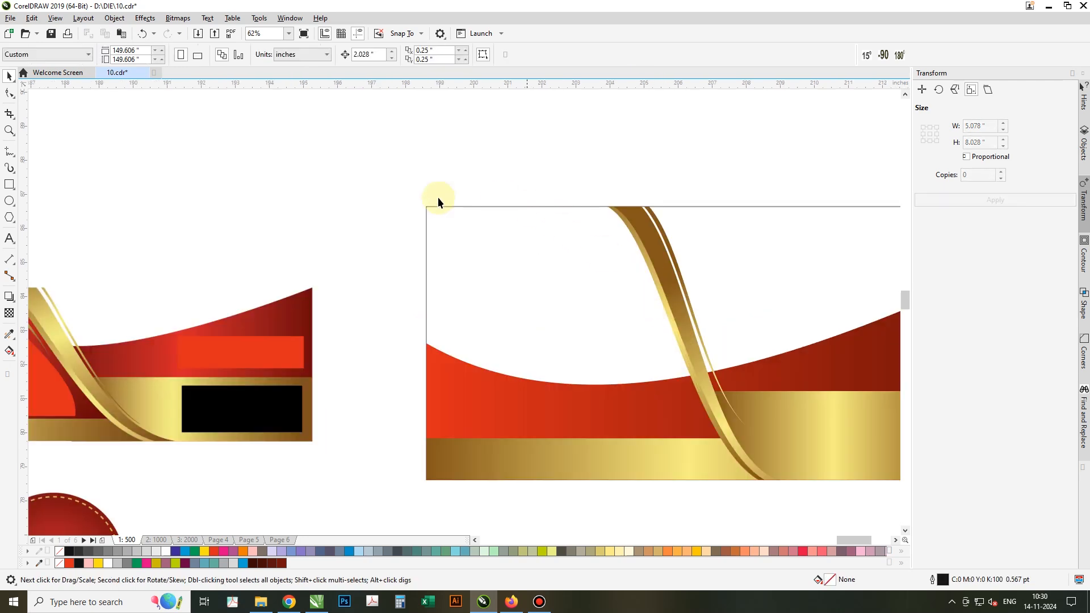
{"action": "left_click", "coordinate": [9, 152]}
{"action": "left_click", "coordinate": [32, 189]}
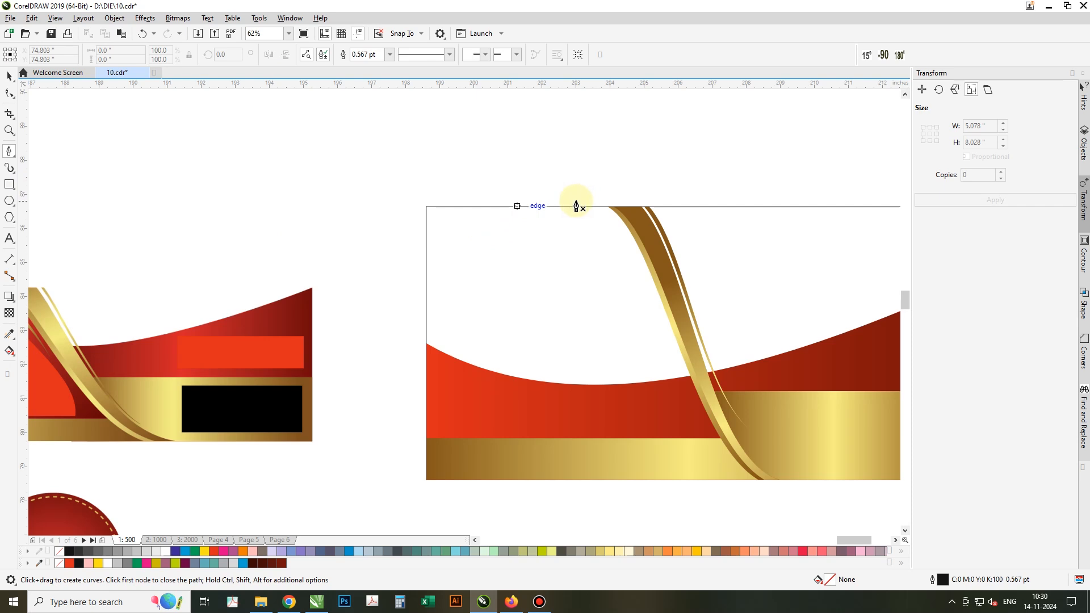
Draw a curved Bézier path from the label's top edge down alongside the gold ribbon and back.
{"action": "left_click", "coordinate": [576, 201]}
{"action": "left_click_drag", "start_coordinate": [653, 300], "coordinate": [696, 400]}
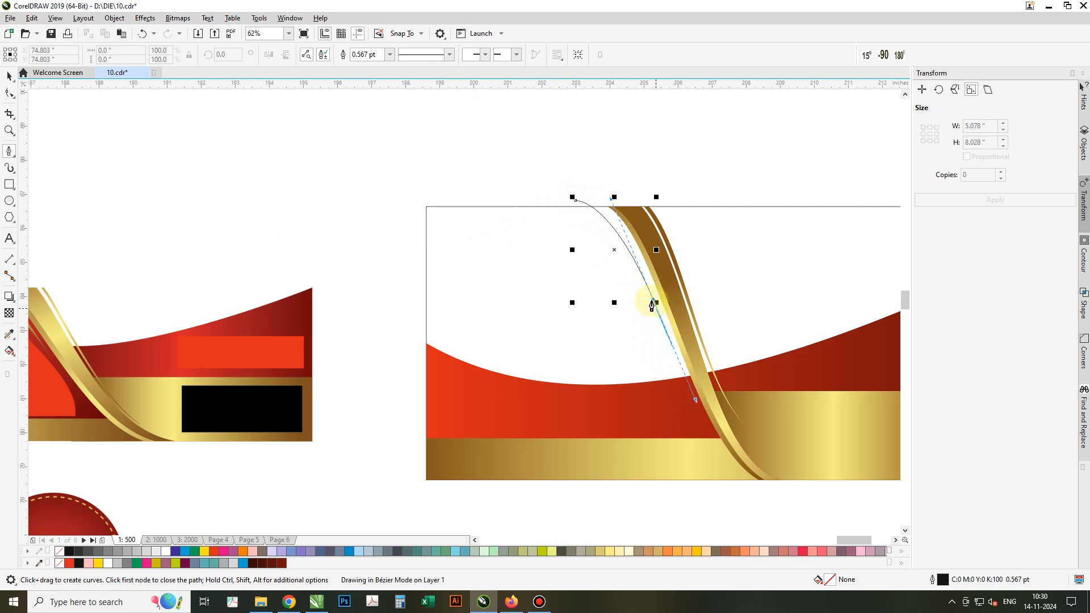
{"action": "left_click", "coordinate": [652, 302]}
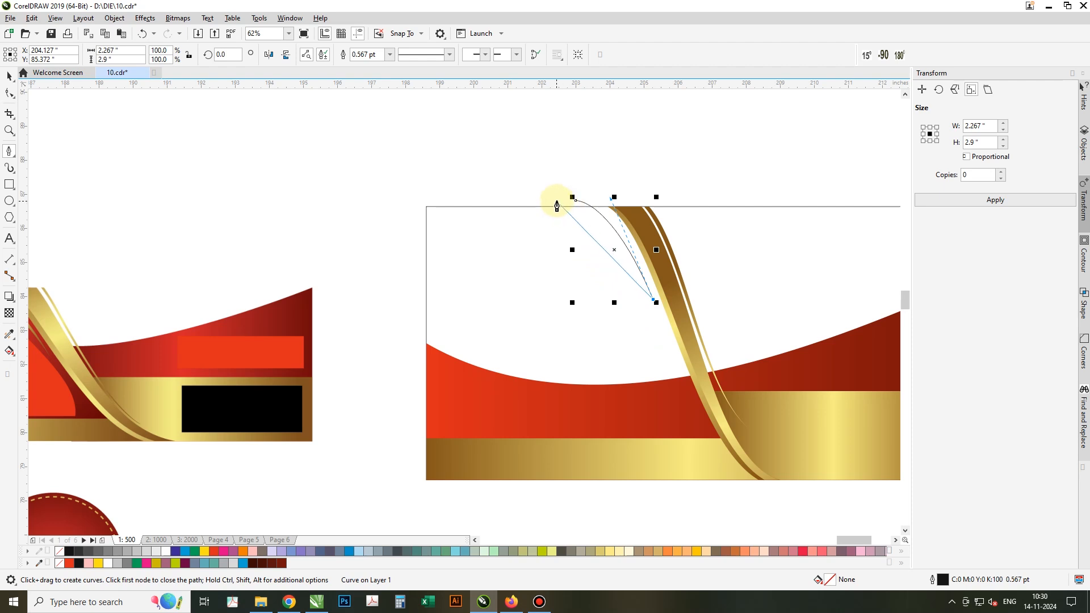
{"action": "left_click_drag", "start_coordinate": [560, 200], "coordinate": [494, 184]}
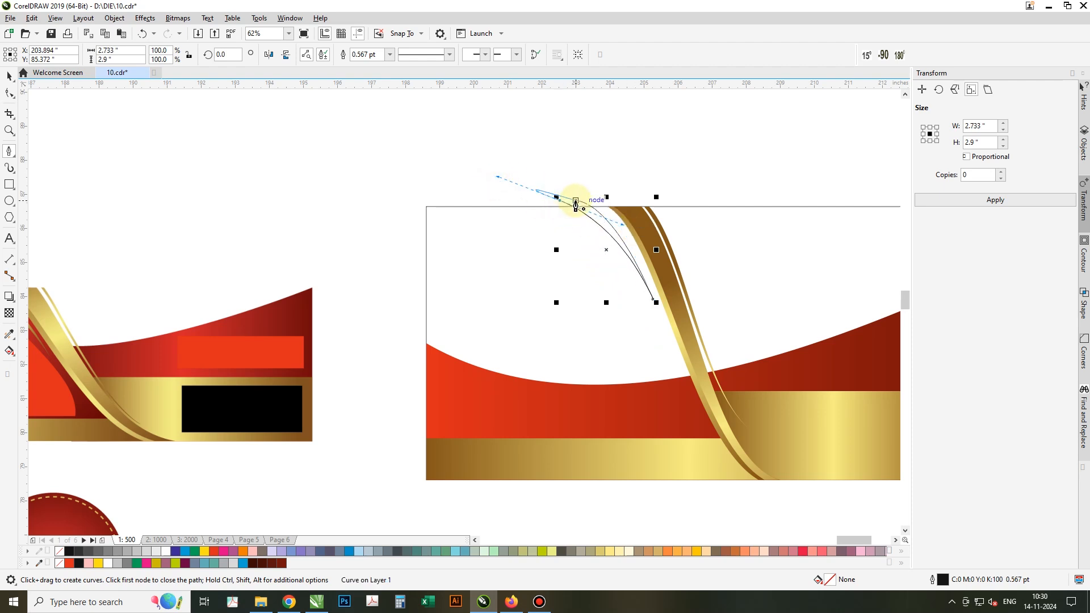
{"action": "left_click", "coordinate": [575, 202]}
{"action": "key", "text": "ctrl+z"}
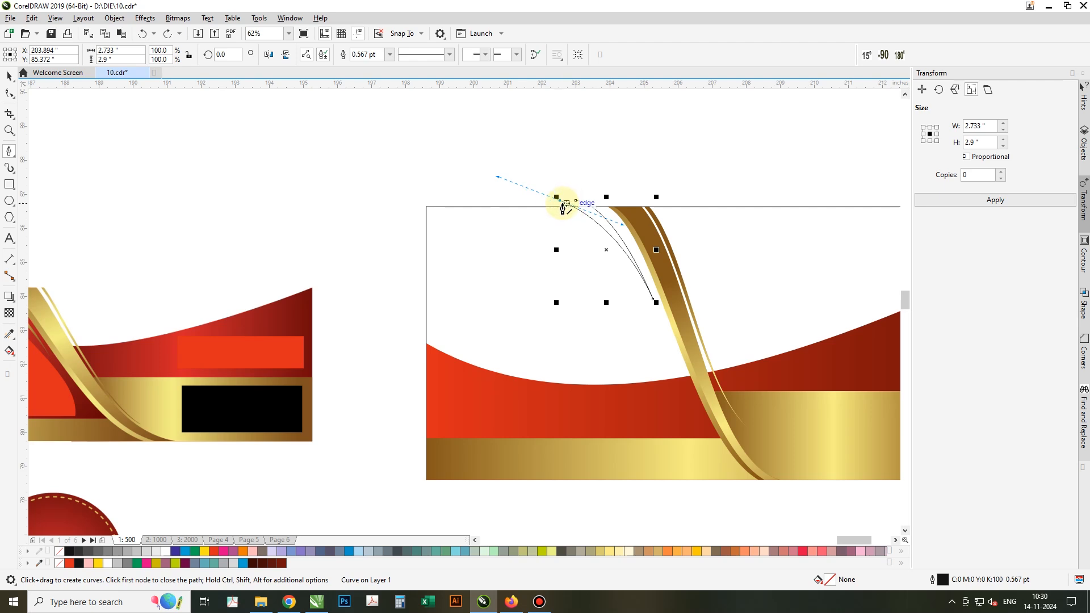
{"action": "left_click", "coordinate": [576, 204]}
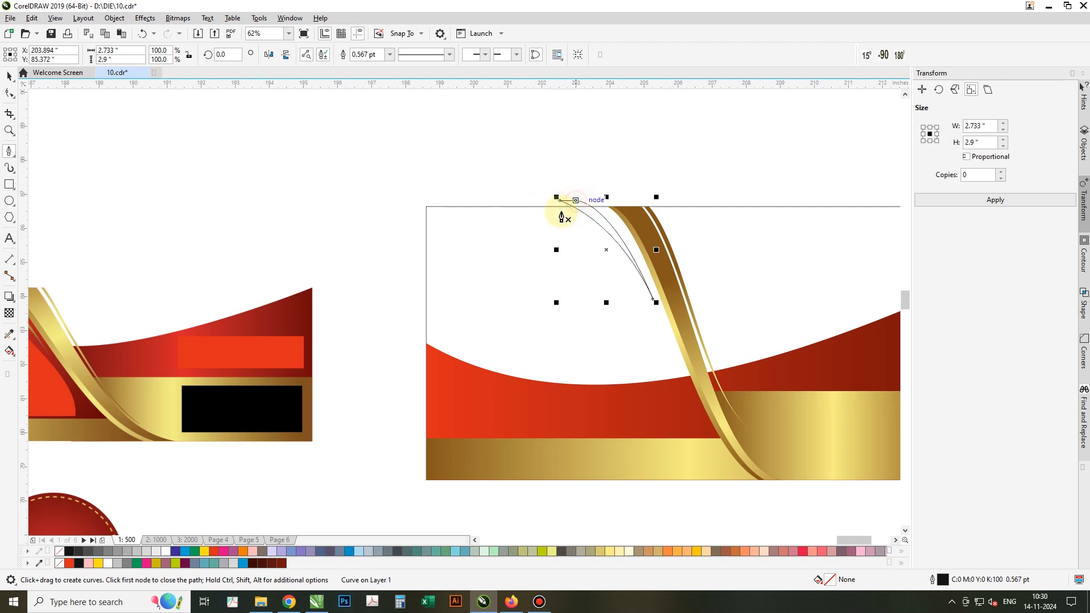
{"action": "left_click", "coordinate": [8, 77]}
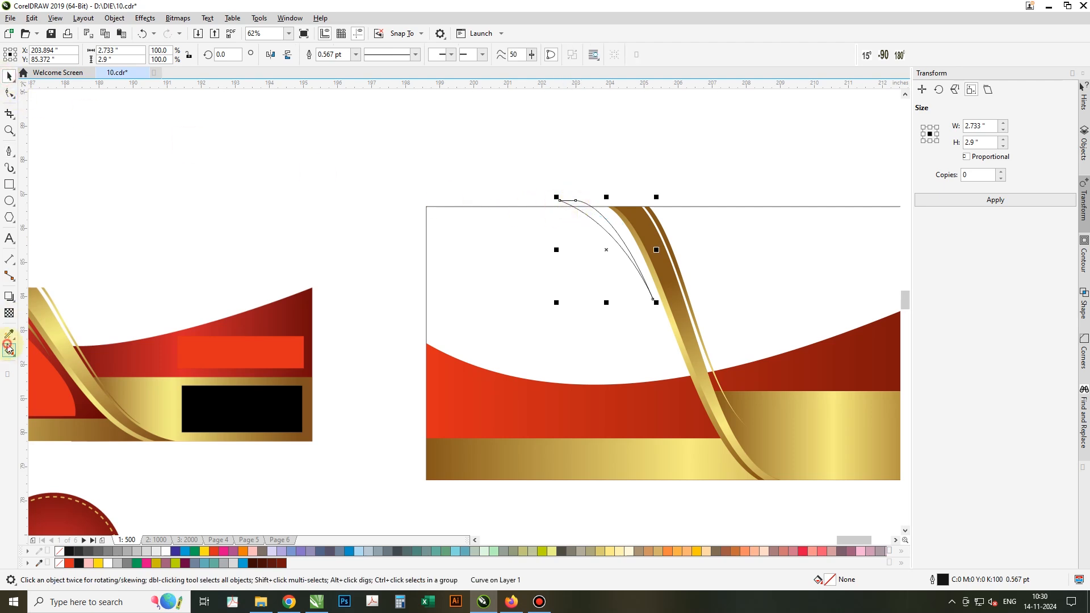
Copy the gold ribbon's fountain fill onto the new curved sliver with the Attributes Eyedropper.
{"action": "left_click", "coordinate": [8, 348]}
{"action": "left_click", "coordinate": [9, 334]}
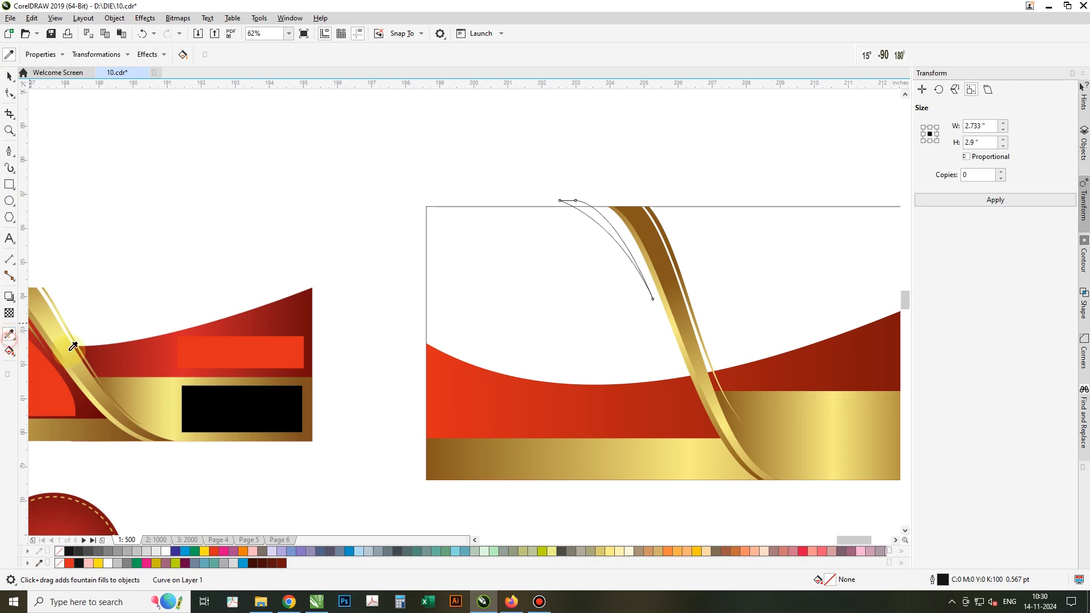
{"action": "left_click", "coordinate": [598, 221]}
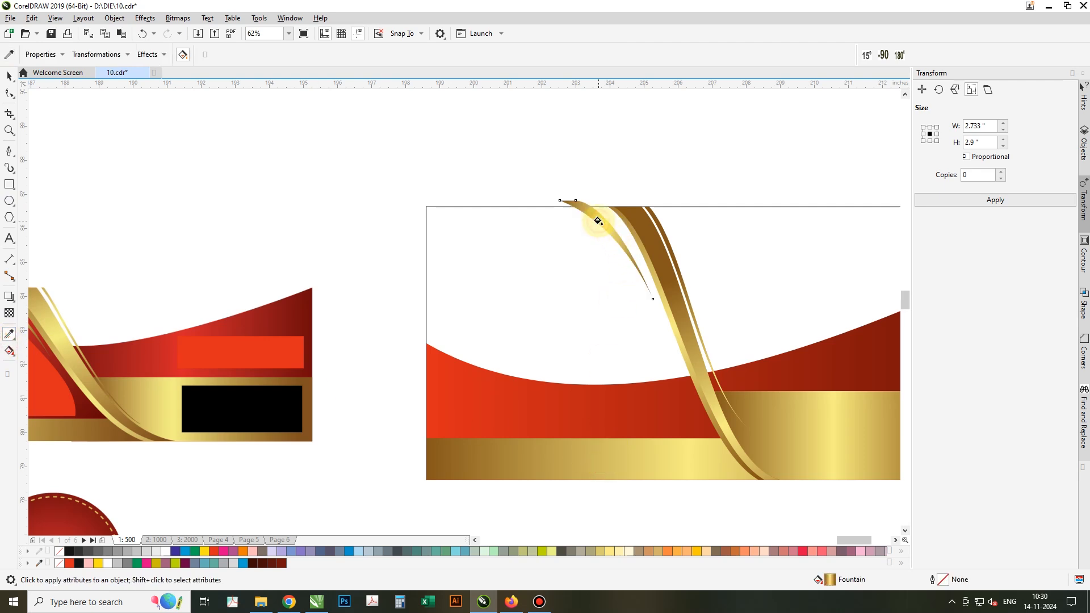
{"action": "left_click", "coordinate": [8, 77]}
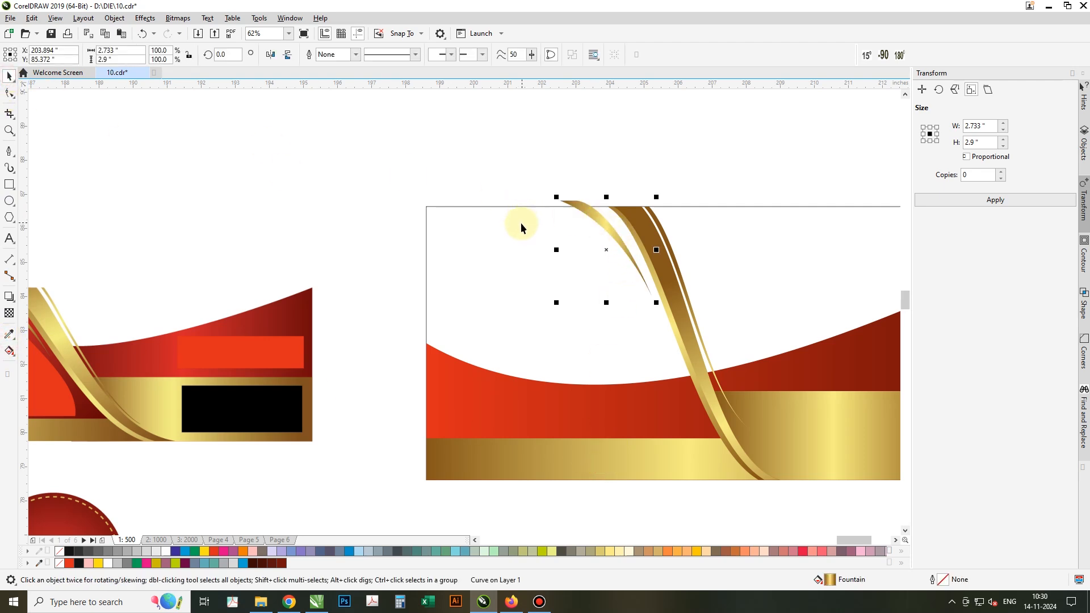
{"action": "left_click", "coordinate": [8, 185]}
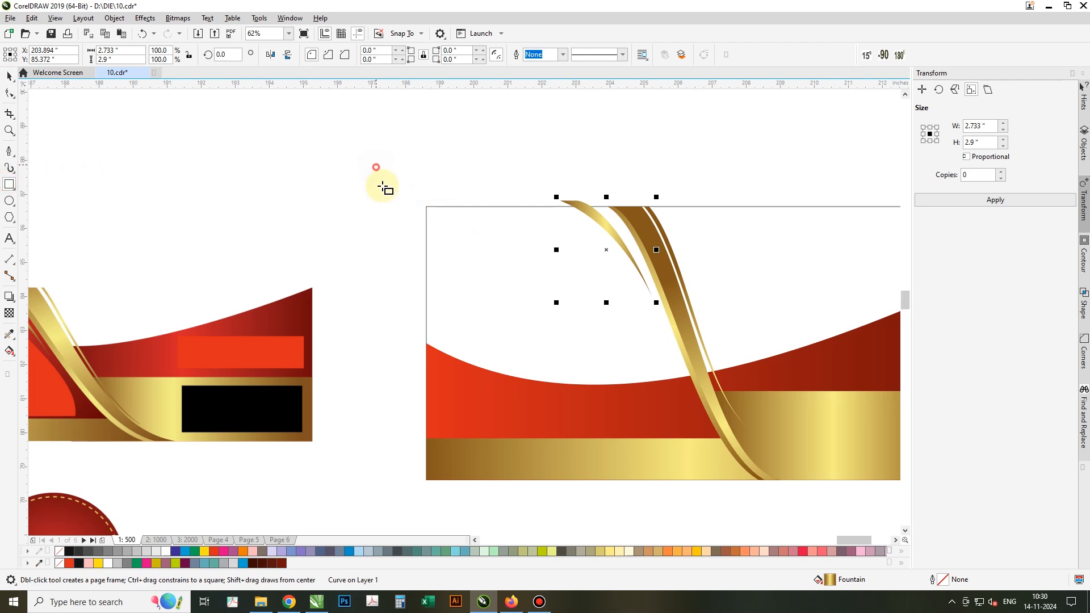
Draw a rectangle over the upper-left area, align its top to the label edge, trim it with the ribbon, and break it apart.
{"action": "left_click_drag", "start_coordinate": [375, 167], "coordinate": [742, 408]}
{"action": "key", "text": "space"}
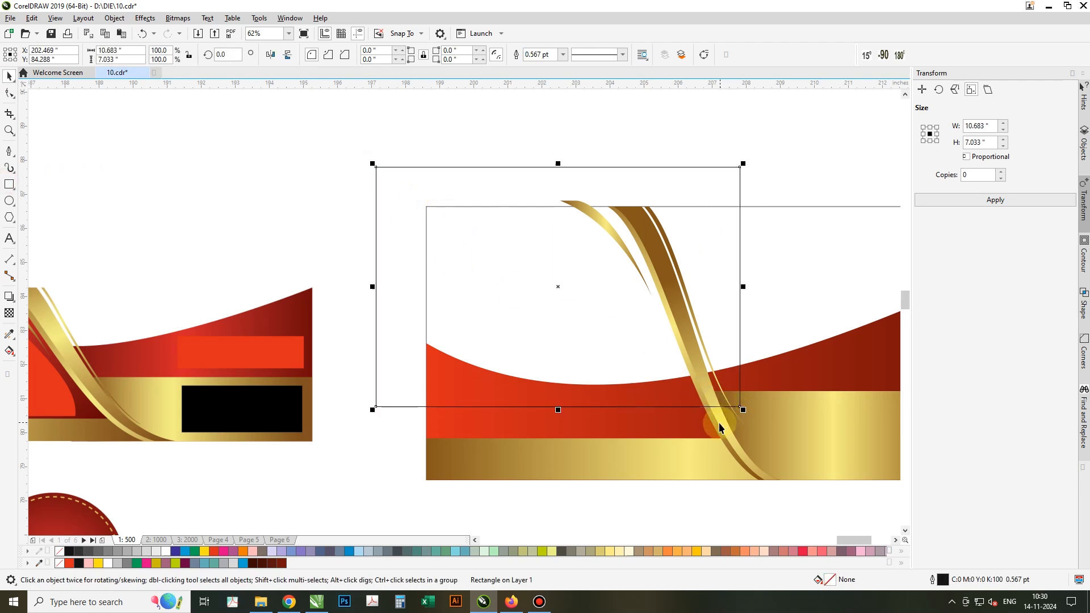
{"action": "left_click_drag", "start_coordinate": [556, 161], "coordinate": [558, 203]}
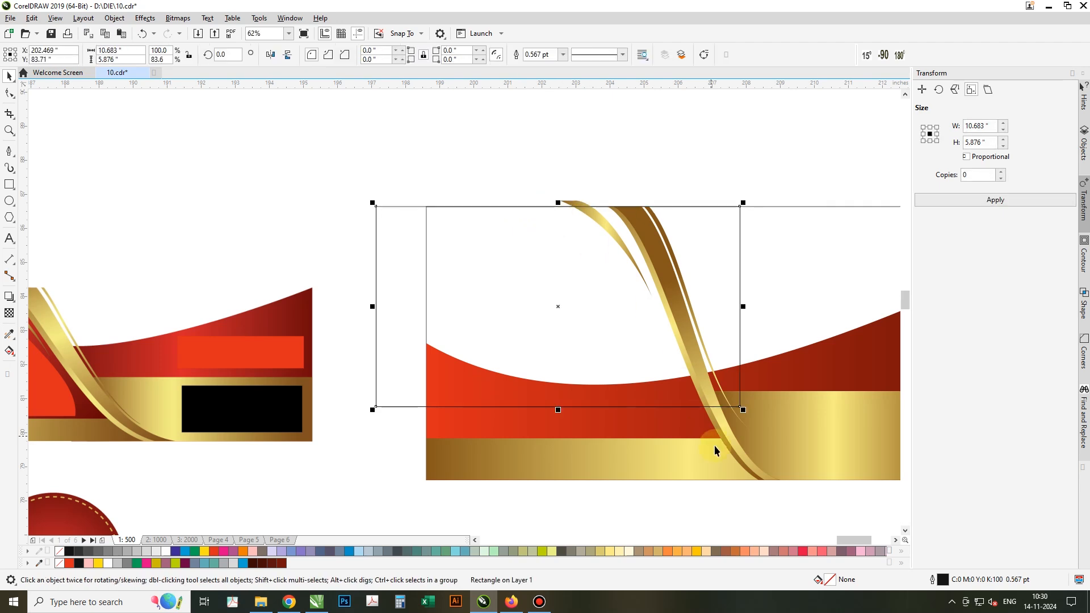
{"action": "left_click", "coordinate": [725, 318], "text": "shift"}
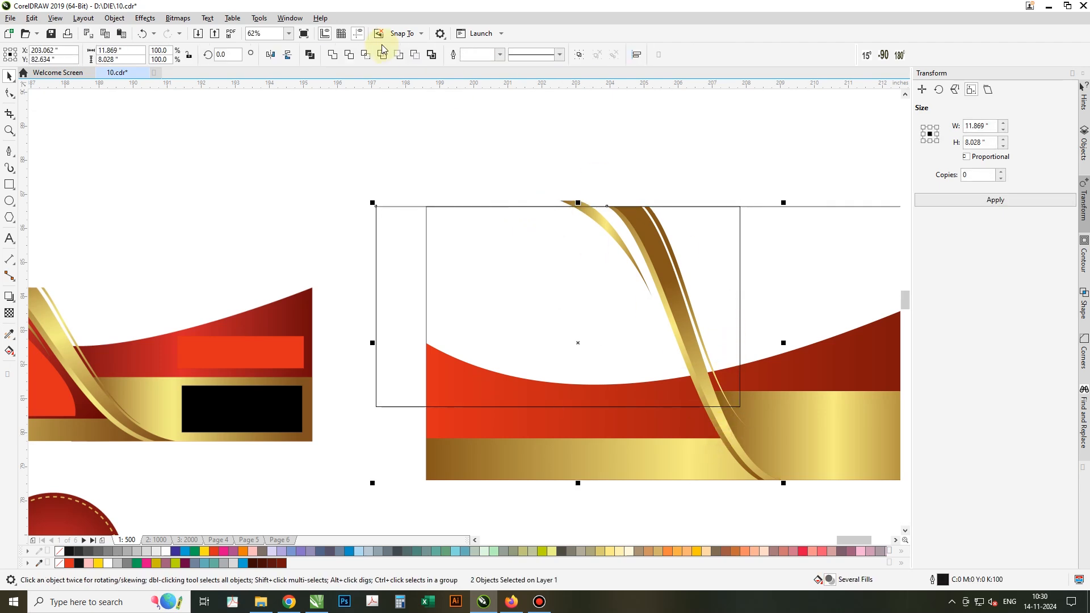
{"action": "left_click", "coordinate": [352, 56]}
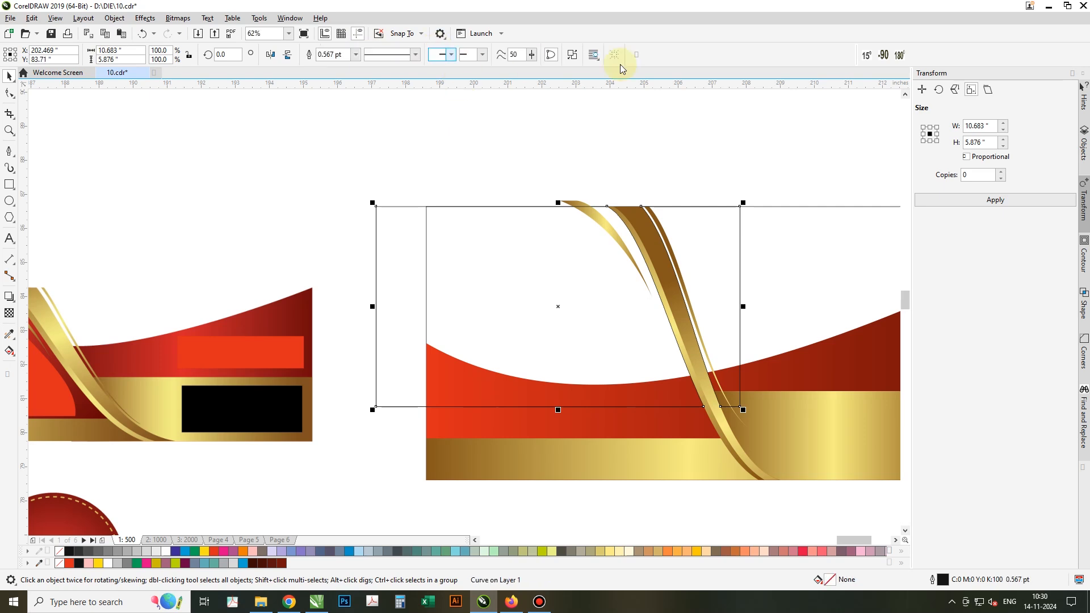
{"action": "left_click", "coordinate": [572, 54]}
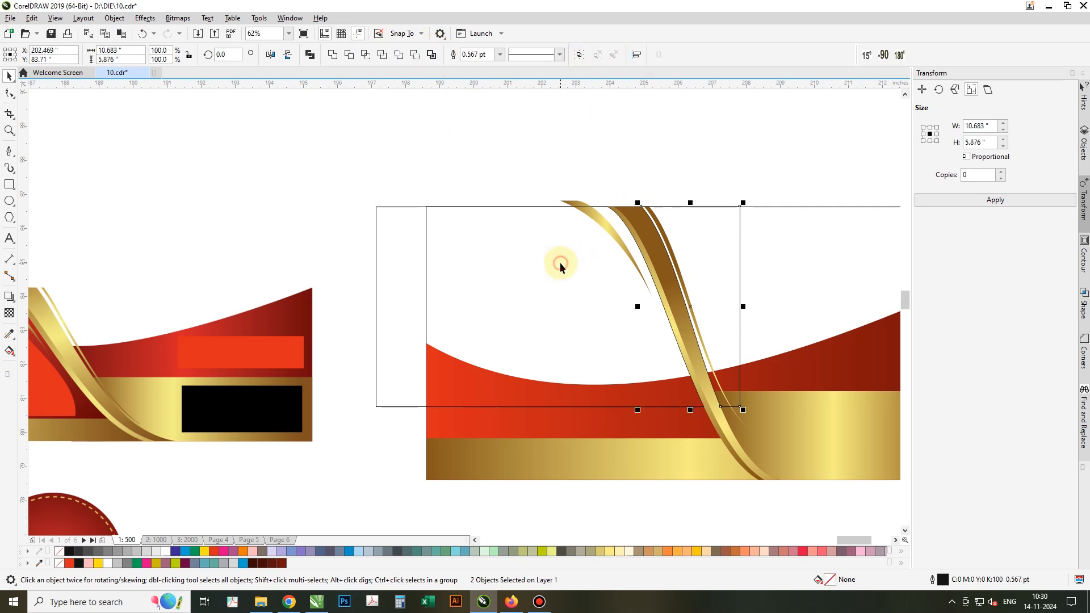
{"action": "left_click", "coordinate": [609, 322]}
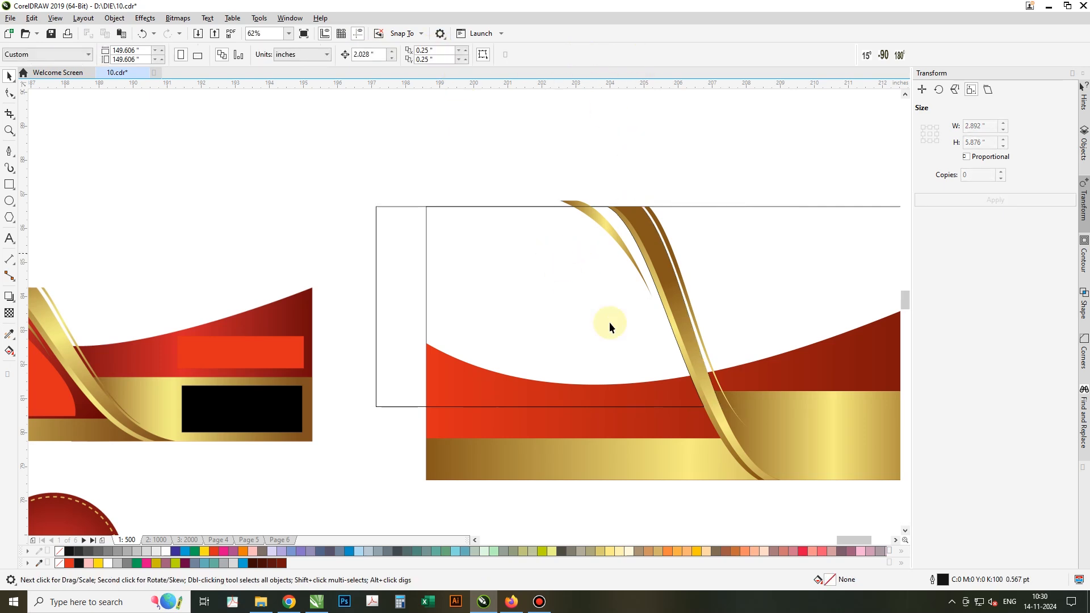
Drag the red fountain fill onto the unfilled shape and remove its outline, then undo.
{"action": "left_click", "coordinate": [775, 359]}
{"action": "left_click_drag", "start_coordinate": [775, 358], "coordinate": [609, 324]}
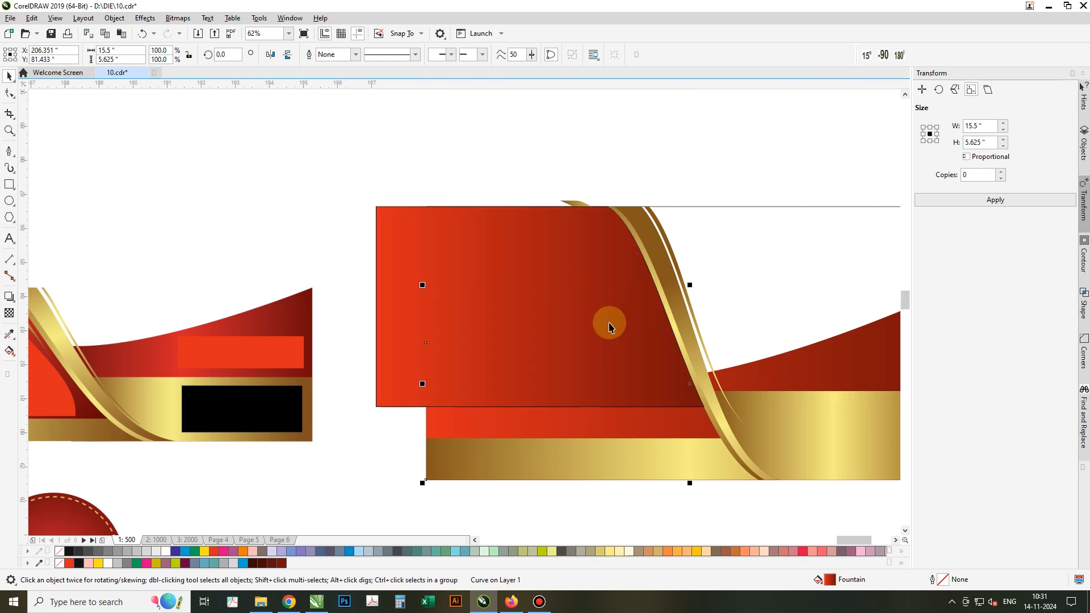
{"action": "left_click", "coordinate": [607, 321]}
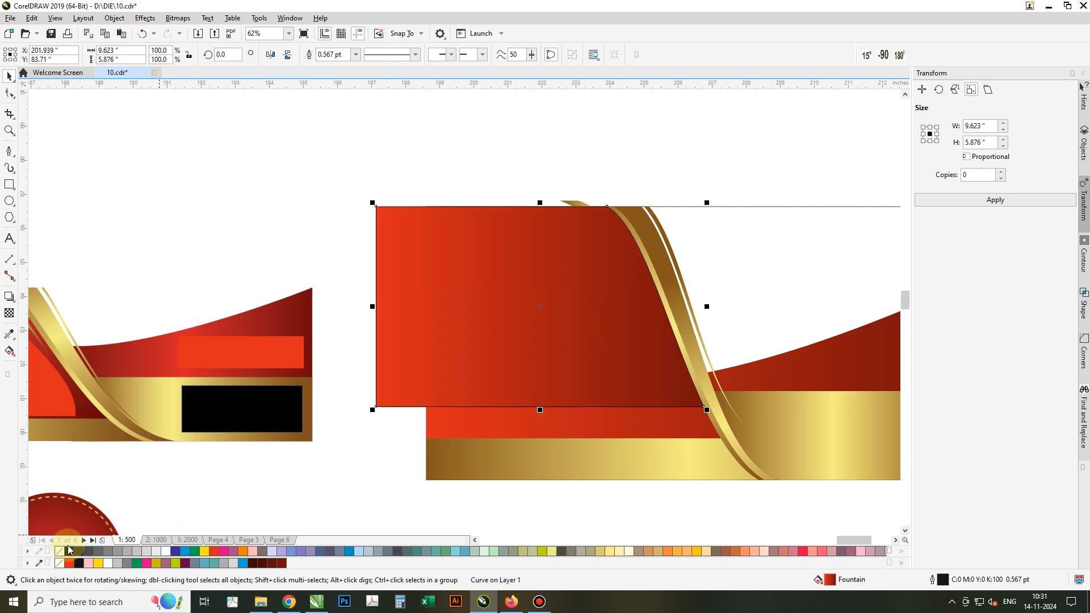
{"action": "right_click", "coordinate": [61, 550]}
{"action": "scroll", "coordinate": [608, 377], "scroll_direction": "down", "scroll_amount": 1}
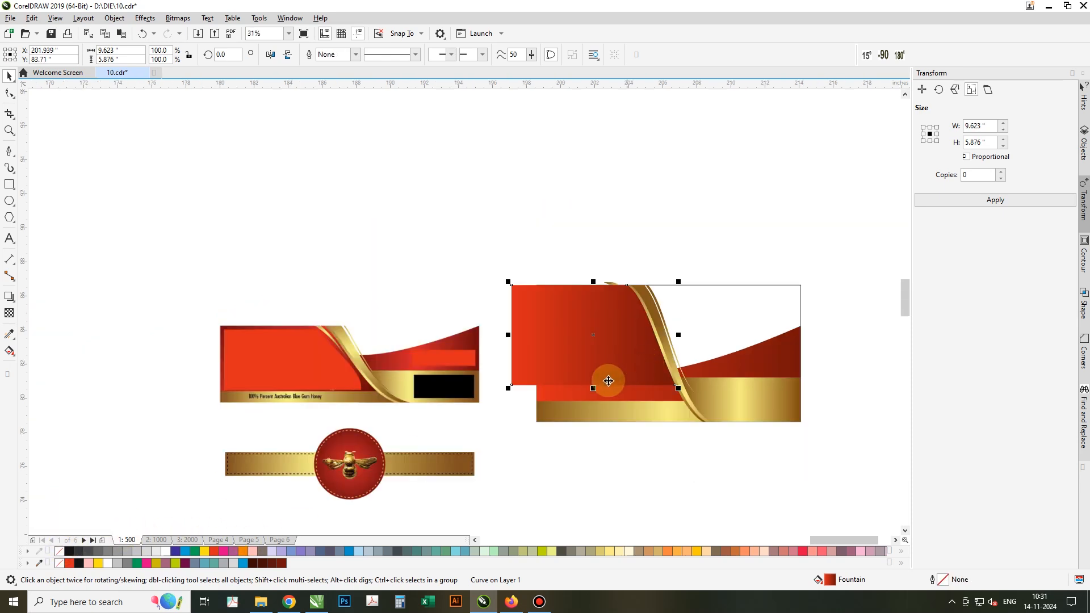
{"action": "scroll", "coordinate": [603, 392], "scroll_direction": "up", "scroll_amount": 1}
{"action": "key", "text": "ctrl+z"}
{"action": "key", "text": "ctrl+z"}
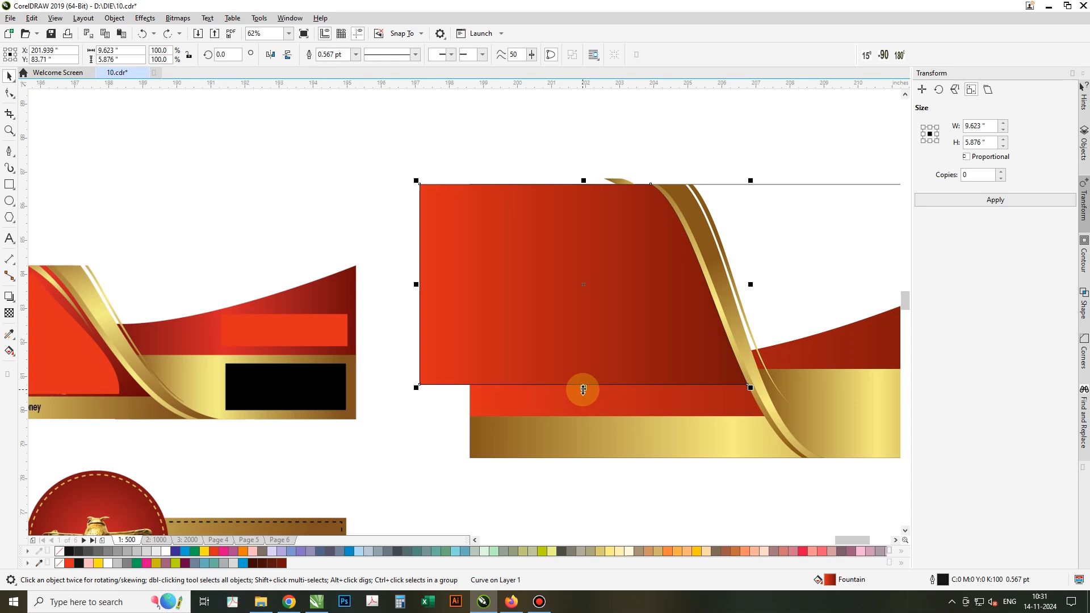
Stretch the rectangle down so it reaches the gold band.
{"action": "left_click", "coordinate": [583, 391]}
{"action": "left_click", "coordinate": [599, 390], "text": "shift"}
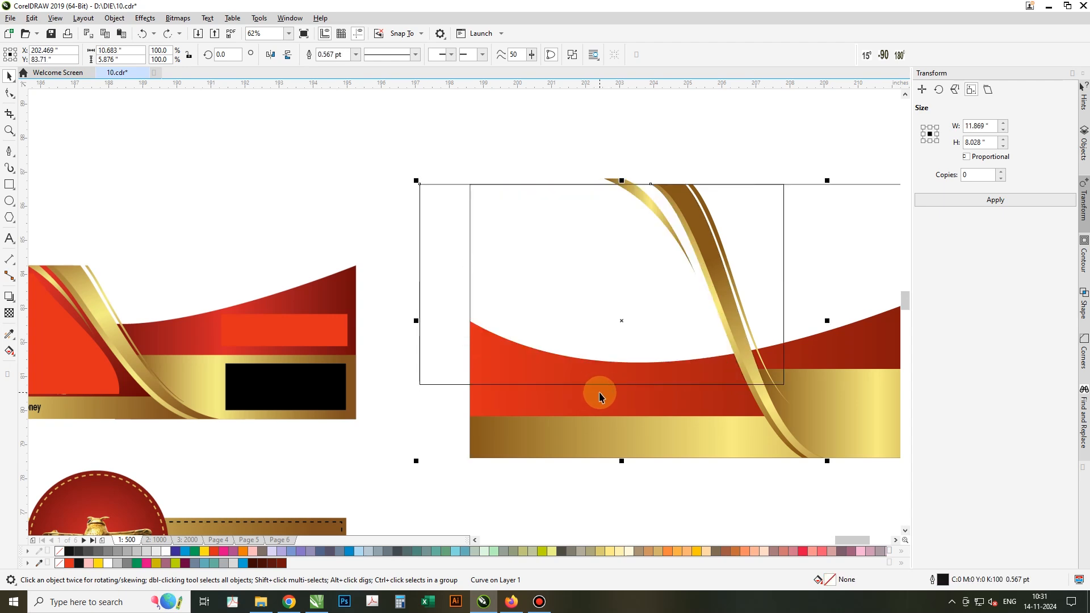
{"action": "left_click", "coordinate": [464, 124]}
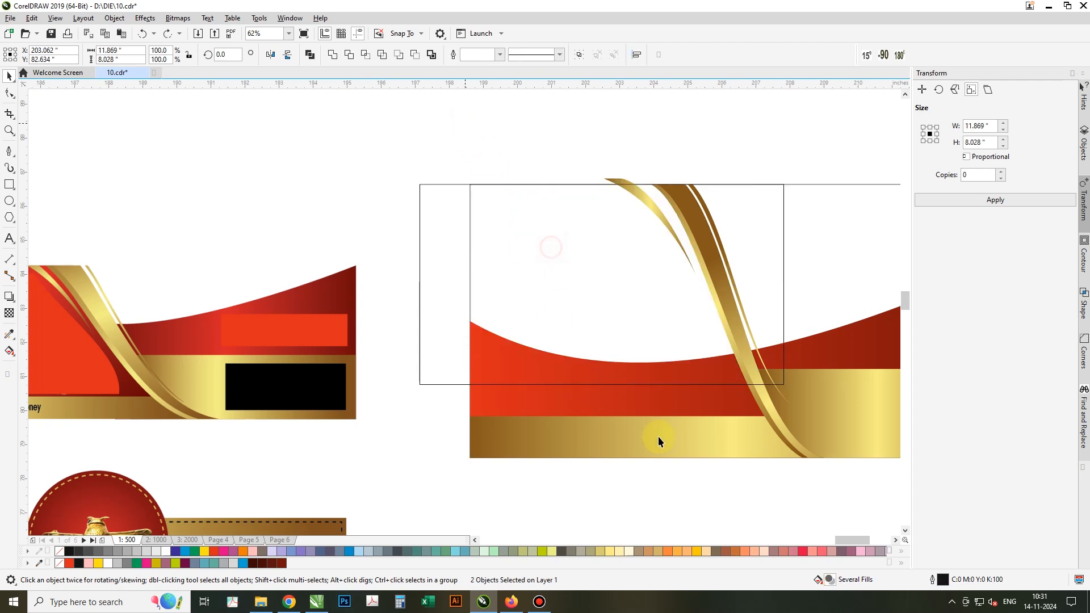
{"action": "left_click", "coordinate": [615, 385]}
{"action": "left_click_drag", "start_coordinate": [601, 384], "coordinate": [605, 417]}
Trim the rectangle with the gold ribbon curve, break it apart, and delete the right piece.
{"action": "left_click", "coordinate": [791, 439]}
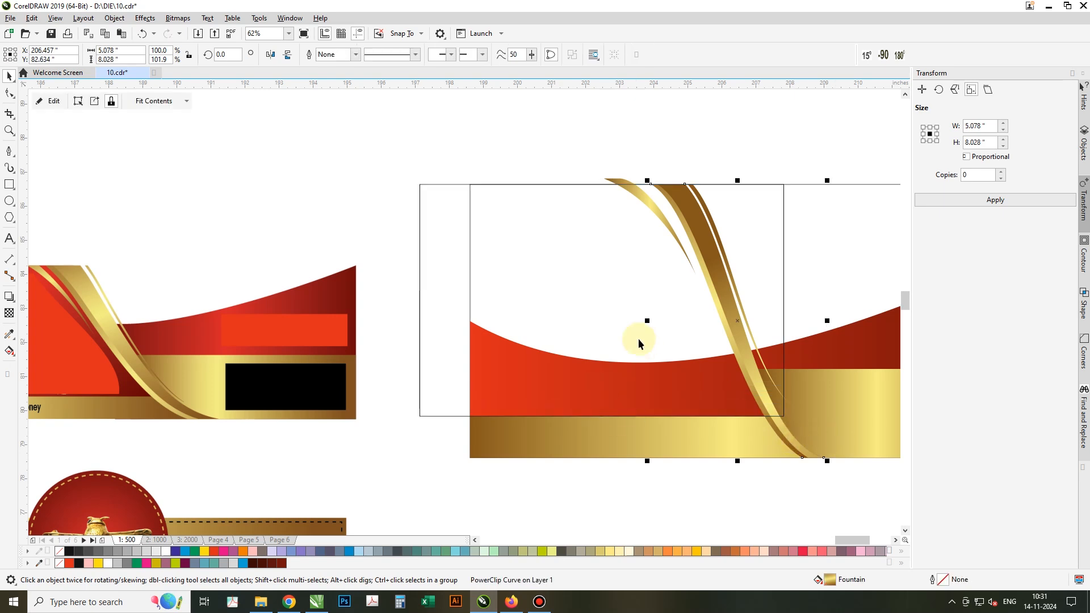
{"action": "left_click", "coordinate": [637, 338], "text": "shift"}
{"action": "left_click", "coordinate": [349, 55]}
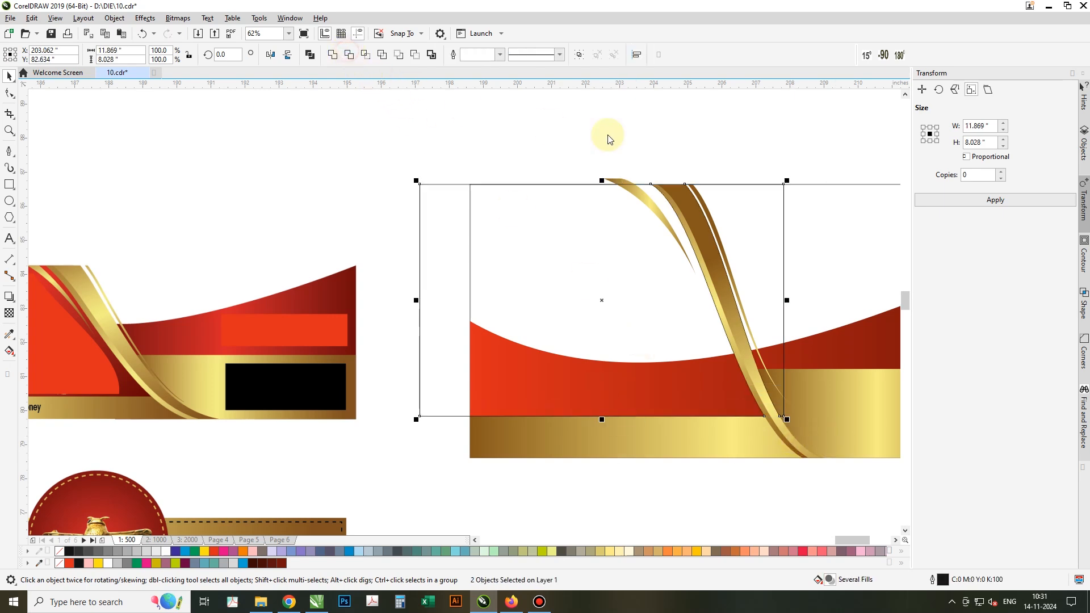
{"action": "left_click", "coordinate": [572, 56]}
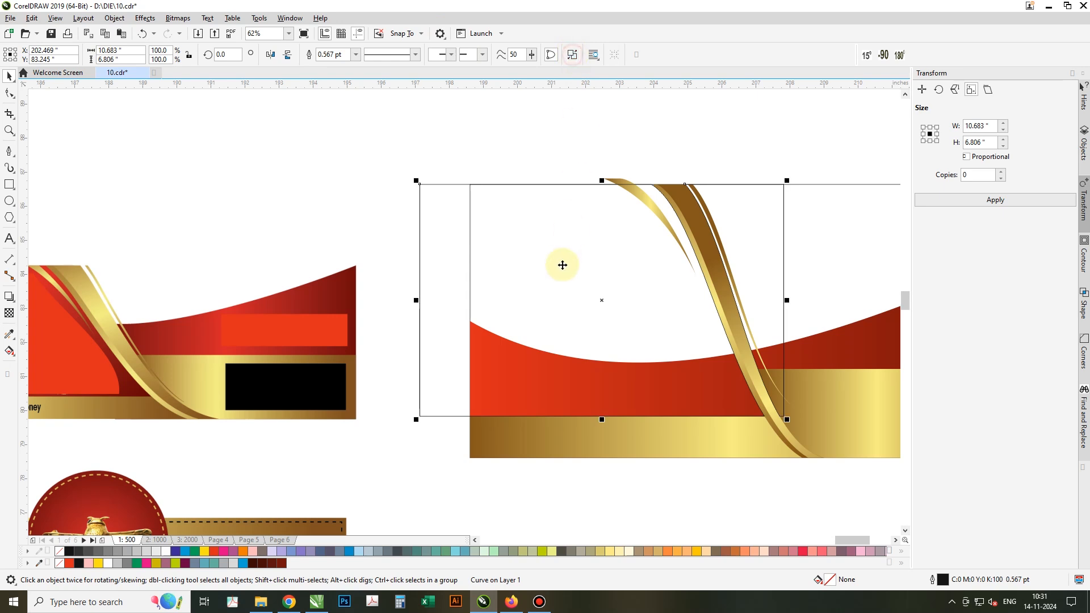
{"action": "left_click", "coordinate": [562, 266], "text": "shift"}
{"action": "key", "text": "Delete"}
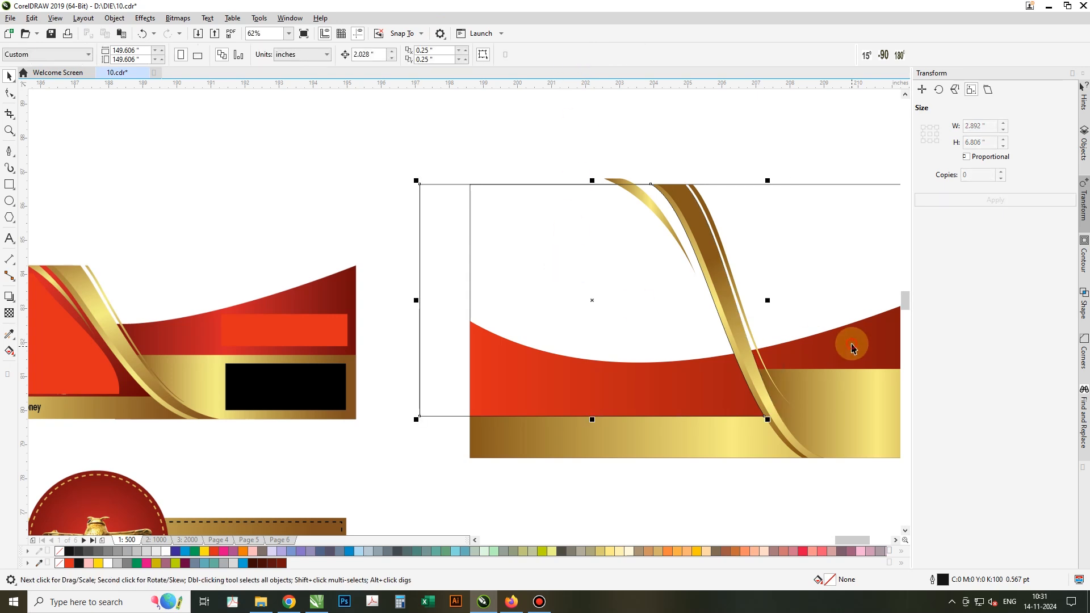
Fill the new white panel with the red gradient from the red shape.
{"action": "left_click_drag", "start_coordinate": [845, 345], "coordinate": [670, 329]}
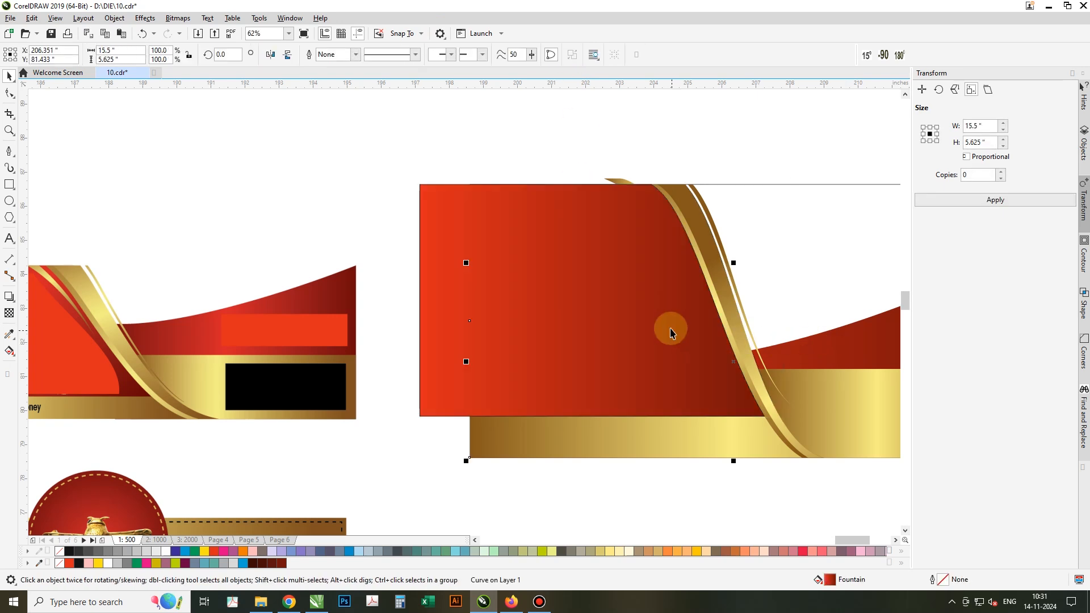
{"action": "left_click_drag", "start_coordinate": [565, 139], "coordinate": [857, 509]}
{"action": "scroll", "coordinate": [630, 281], "scroll_direction": "down", "scroll_amount": 2}
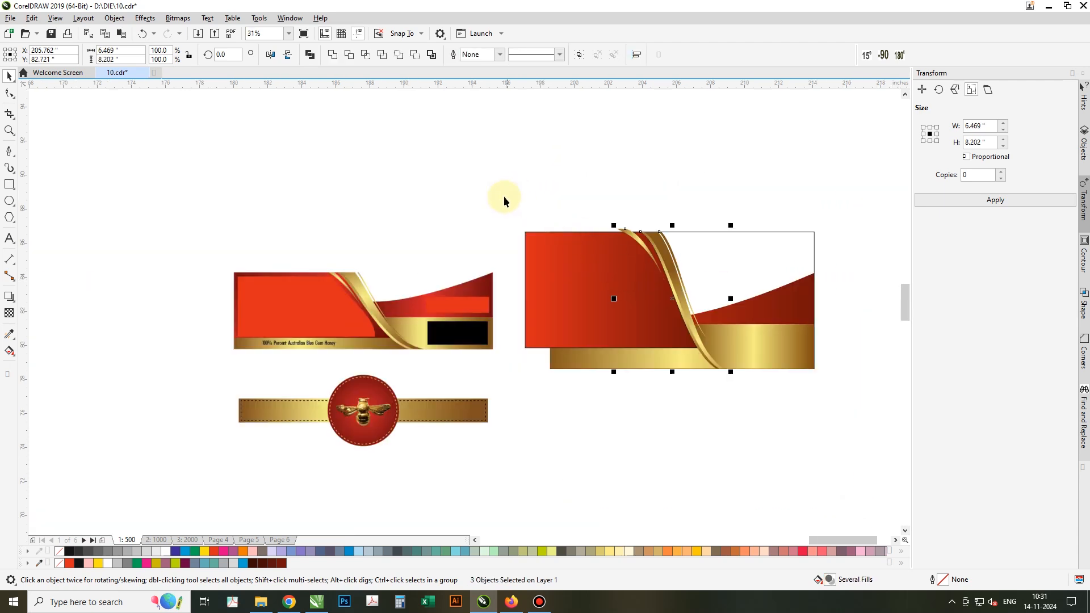
Select the right label's seven pieces and remove their black outline.
{"action": "left_click_drag", "start_coordinate": [504, 198], "coordinate": [805, 386]}
{"action": "left_click_drag", "start_coordinate": [874, 402], "coordinate": [874, 403]}
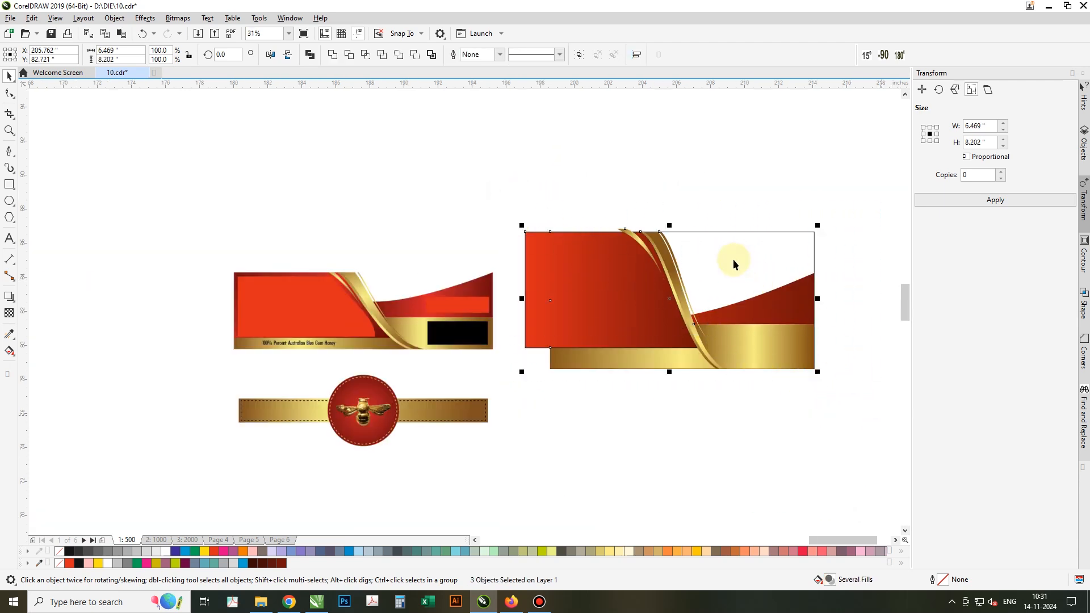
{"action": "right_click", "coordinate": [59, 552]}
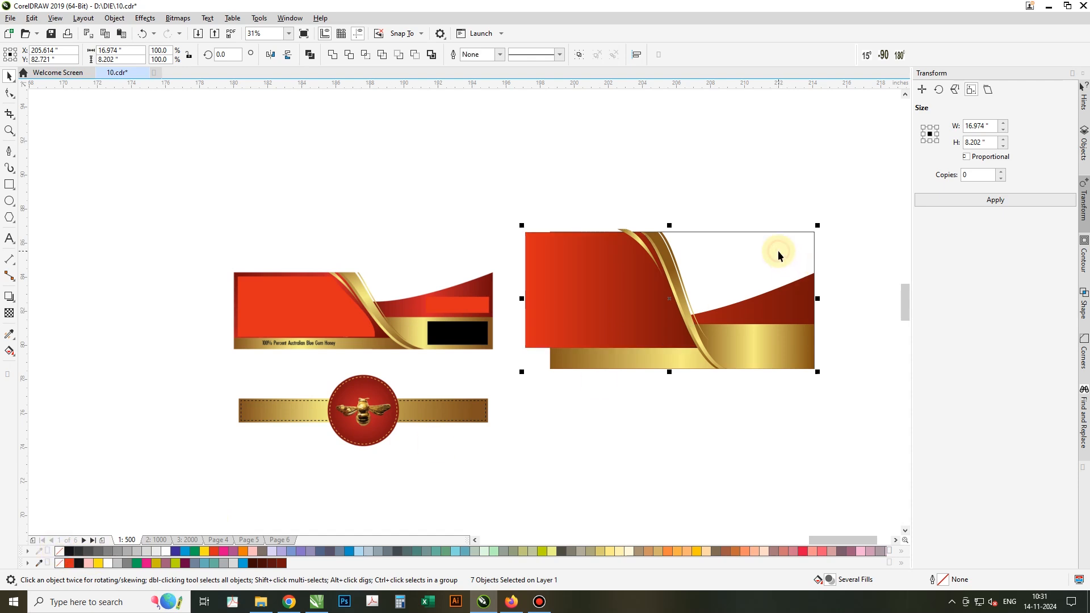
Try placing the selection inside a frame and dismiss the invalid-object warning.
{"action": "left_click", "coordinate": [145, 18]}
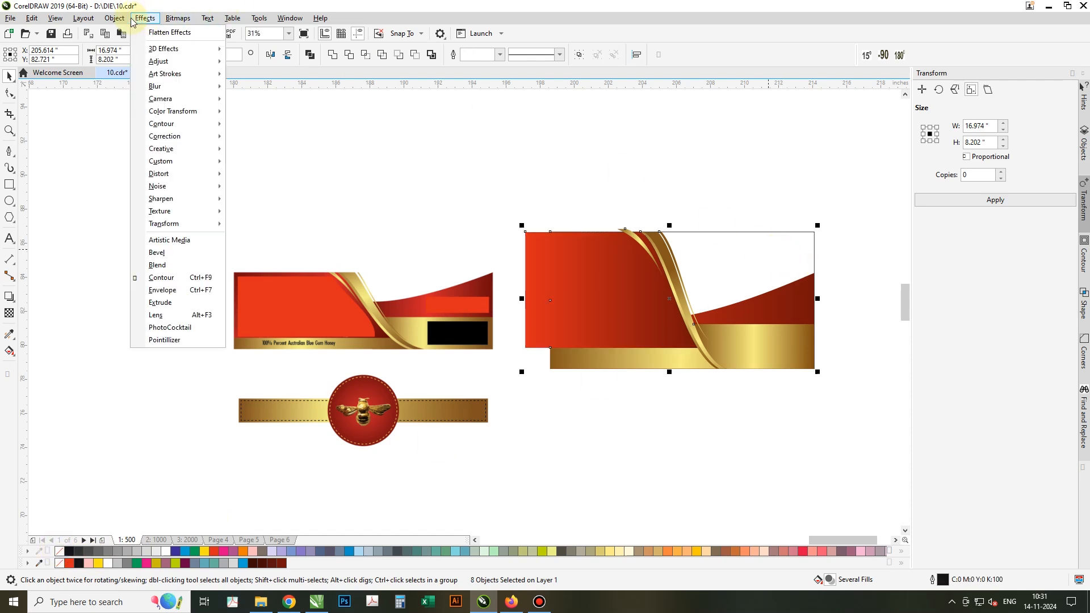
{"action": "mouse_move", "coordinate": [114, 18]}
{"action": "mouse_move", "coordinate": [250, 61]}
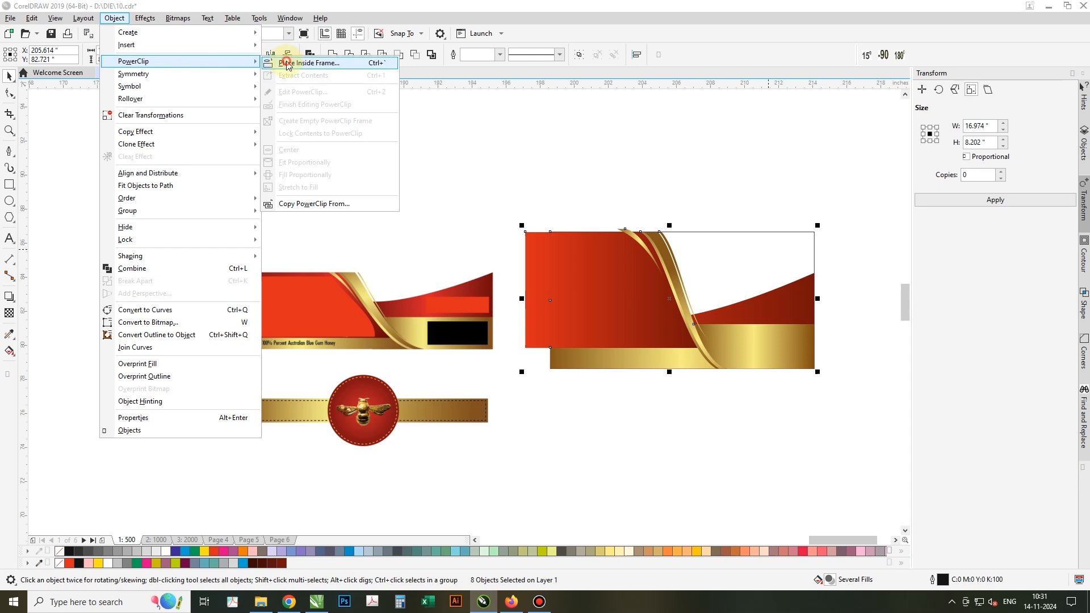
{"action": "left_click", "coordinate": [286, 64]}
{"action": "left_click", "coordinate": [745, 264]}
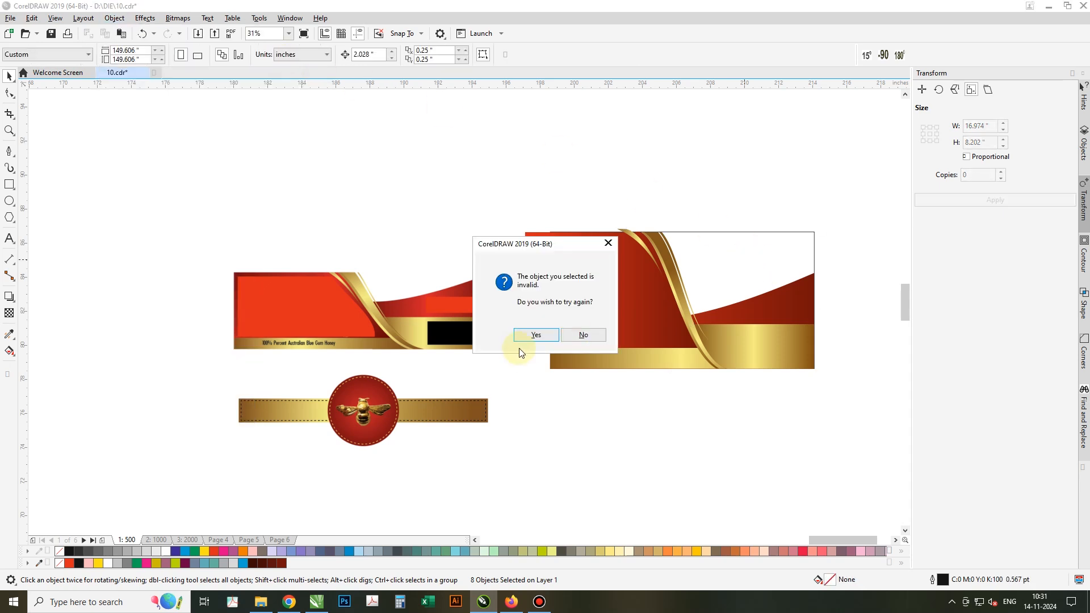
{"action": "left_click", "coordinate": [582, 335]}
PowerClip all eight right-label pieces into the rectangle frame and delete the left reference label.
{"action": "left_click_drag", "start_coordinate": [522, 250], "coordinate": [850, 404]}
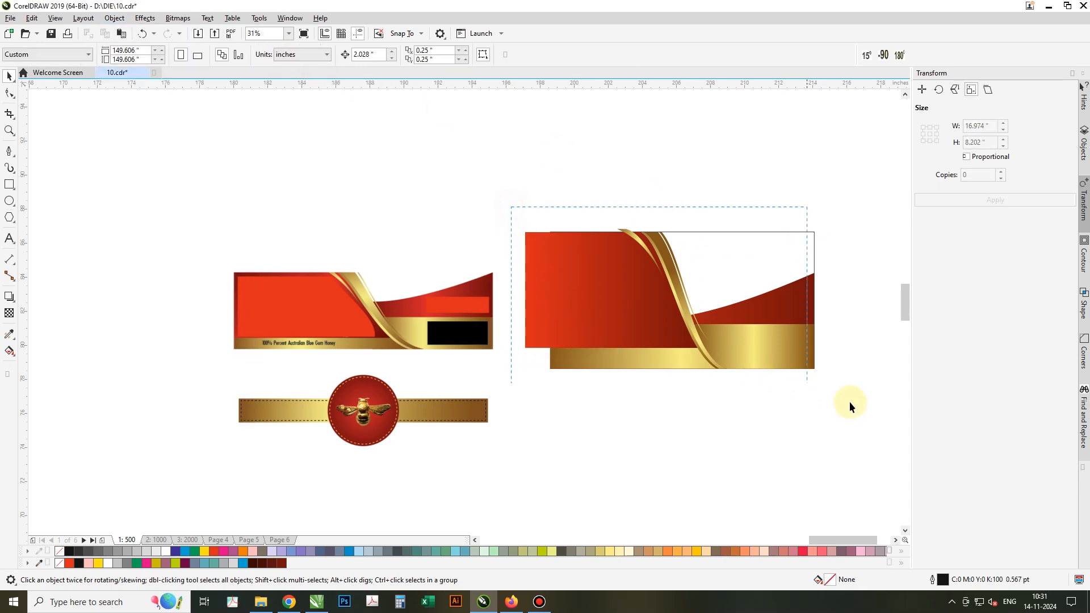
{"action": "left_click_drag", "start_coordinate": [800, 235], "coordinate": [800, 234]}
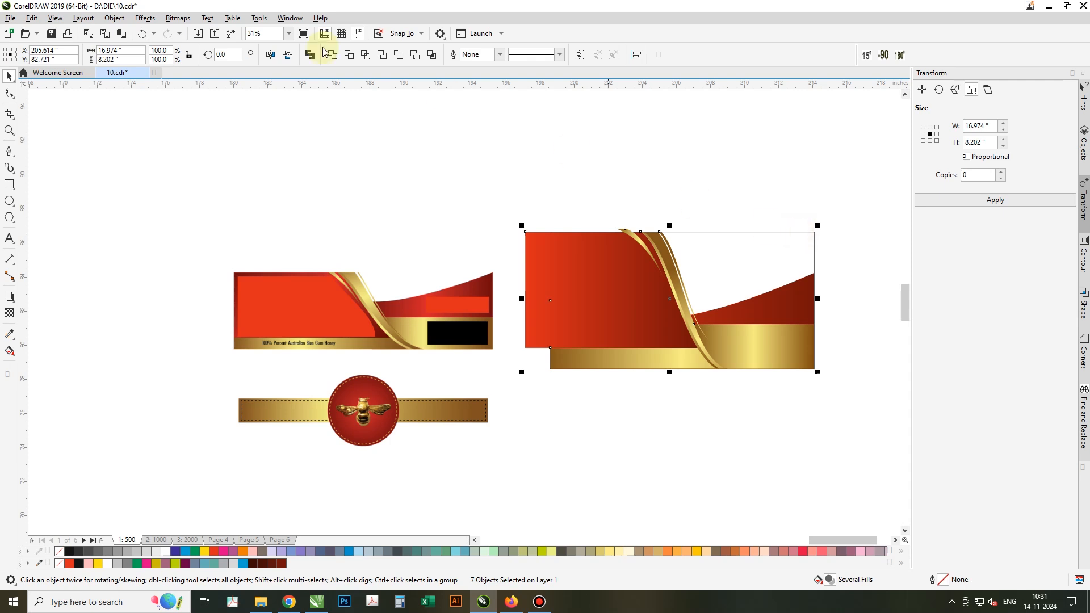
{"action": "left_click", "coordinate": [115, 18]}
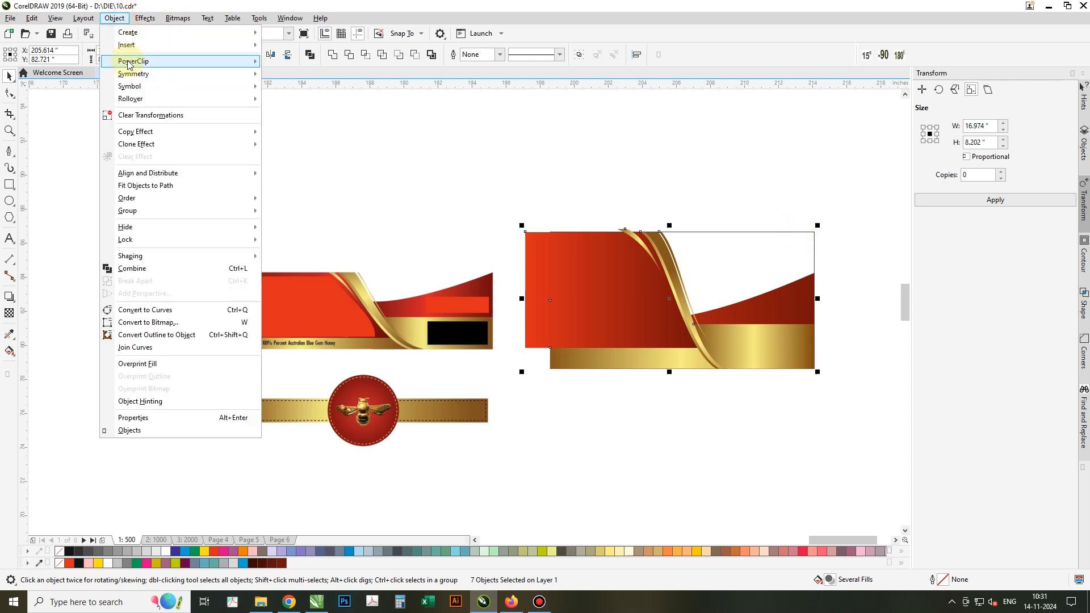
{"action": "mouse_move", "coordinate": [249, 61]}
{"action": "left_click", "coordinate": [282, 65]}
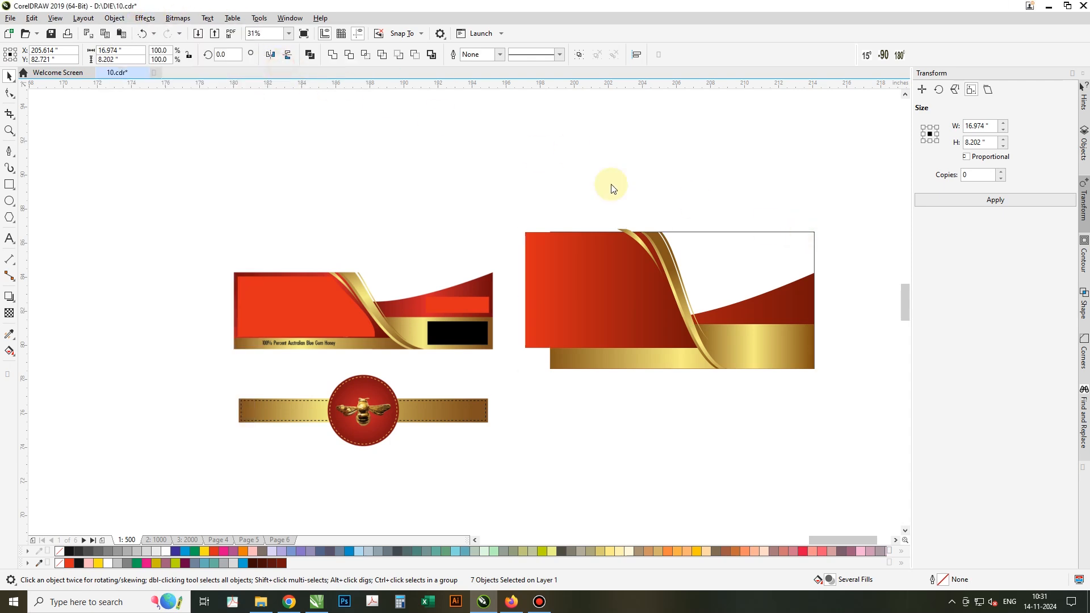
{"action": "left_click", "coordinate": [711, 256]}
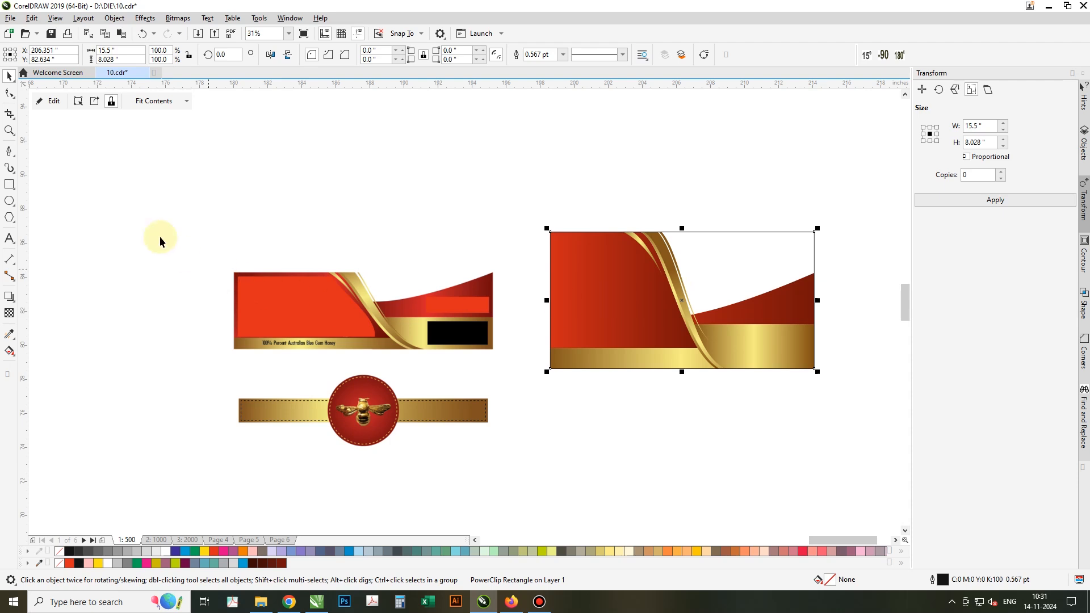
{"action": "left_click_drag", "start_coordinate": [132, 191], "coordinate": [540, 426]}
{"action": "key", "text": "Delete"}
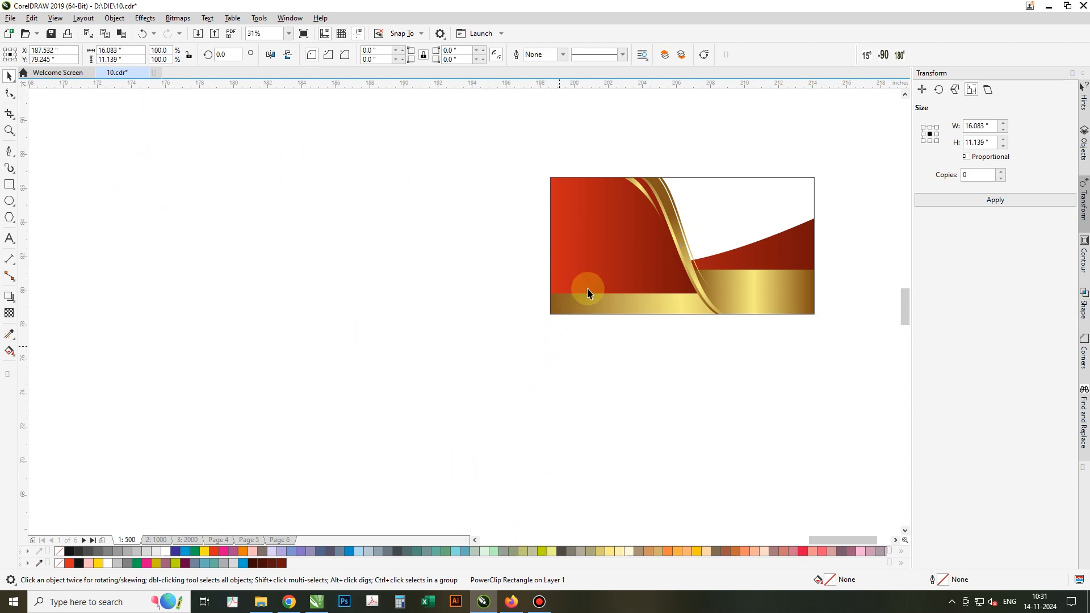